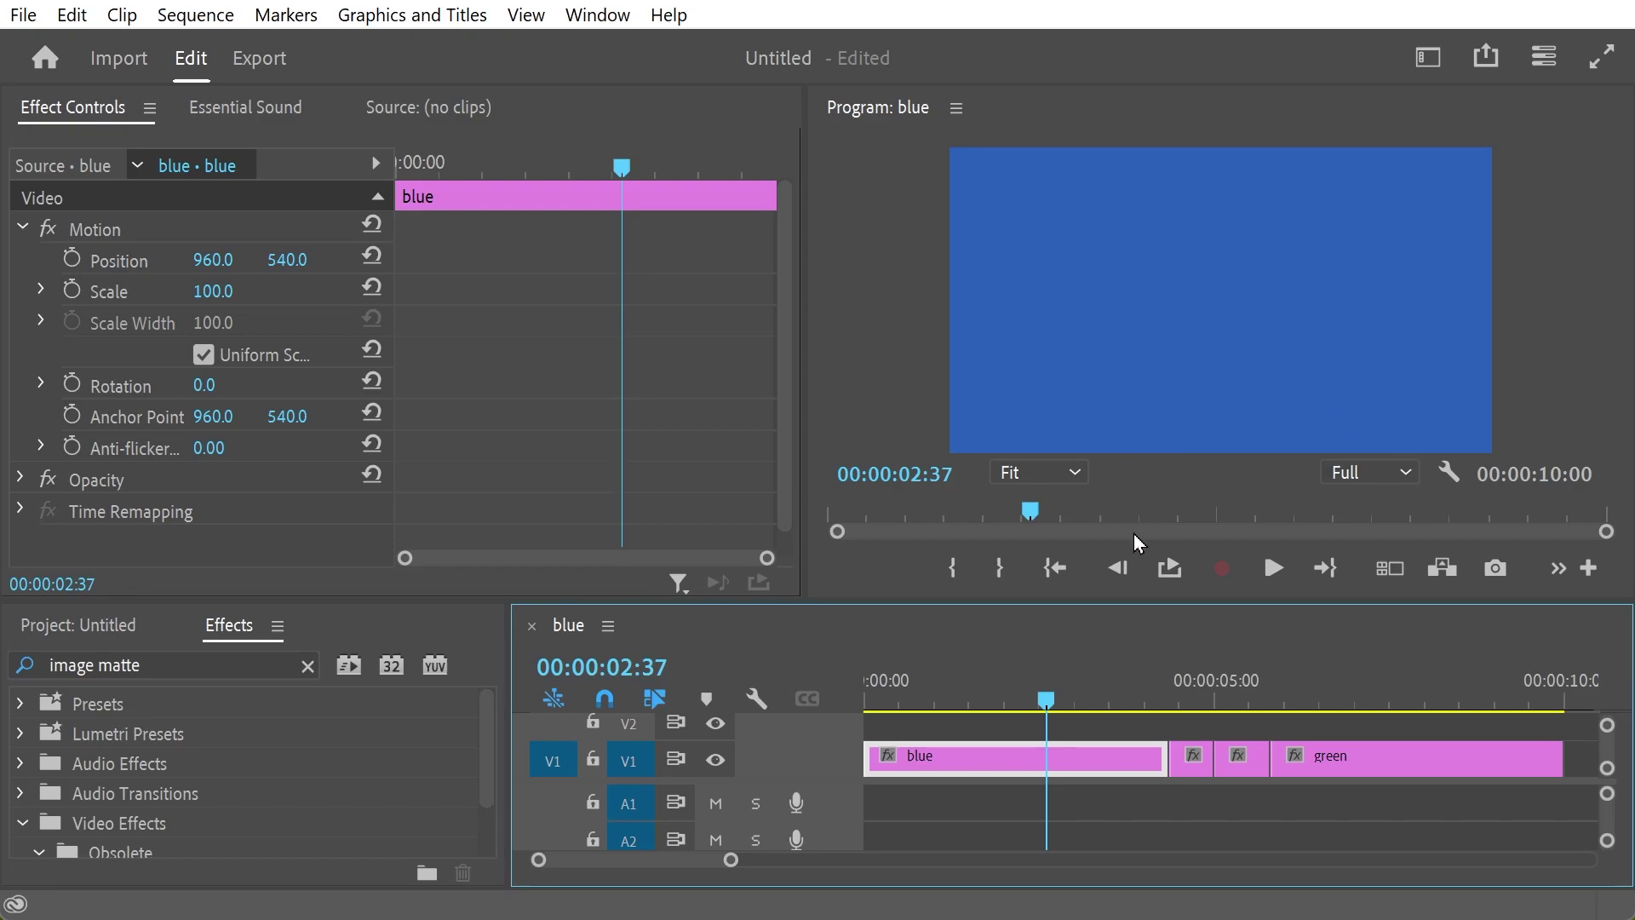
Preview the blue-to-green cut, then search the Effects panel for 'image matte'
drag(1053, 712, 1219, 672)
click(181, 656)
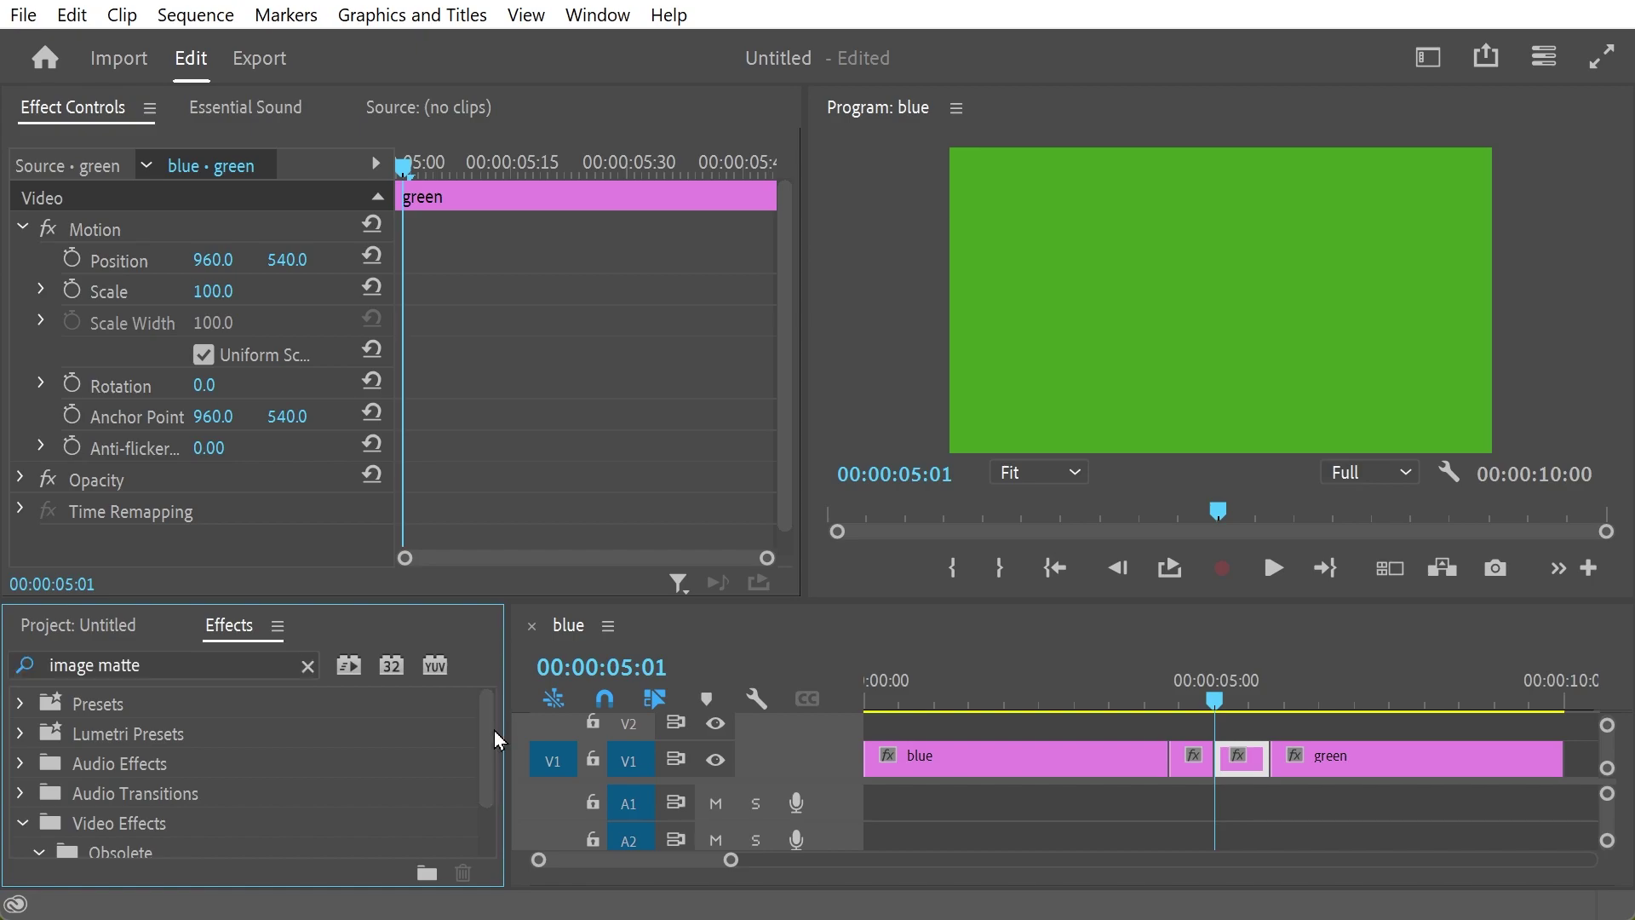
Apply Image Matte Key to the short blue clip and inspect its Composite Using options
drag(488, 736, 482, 812)
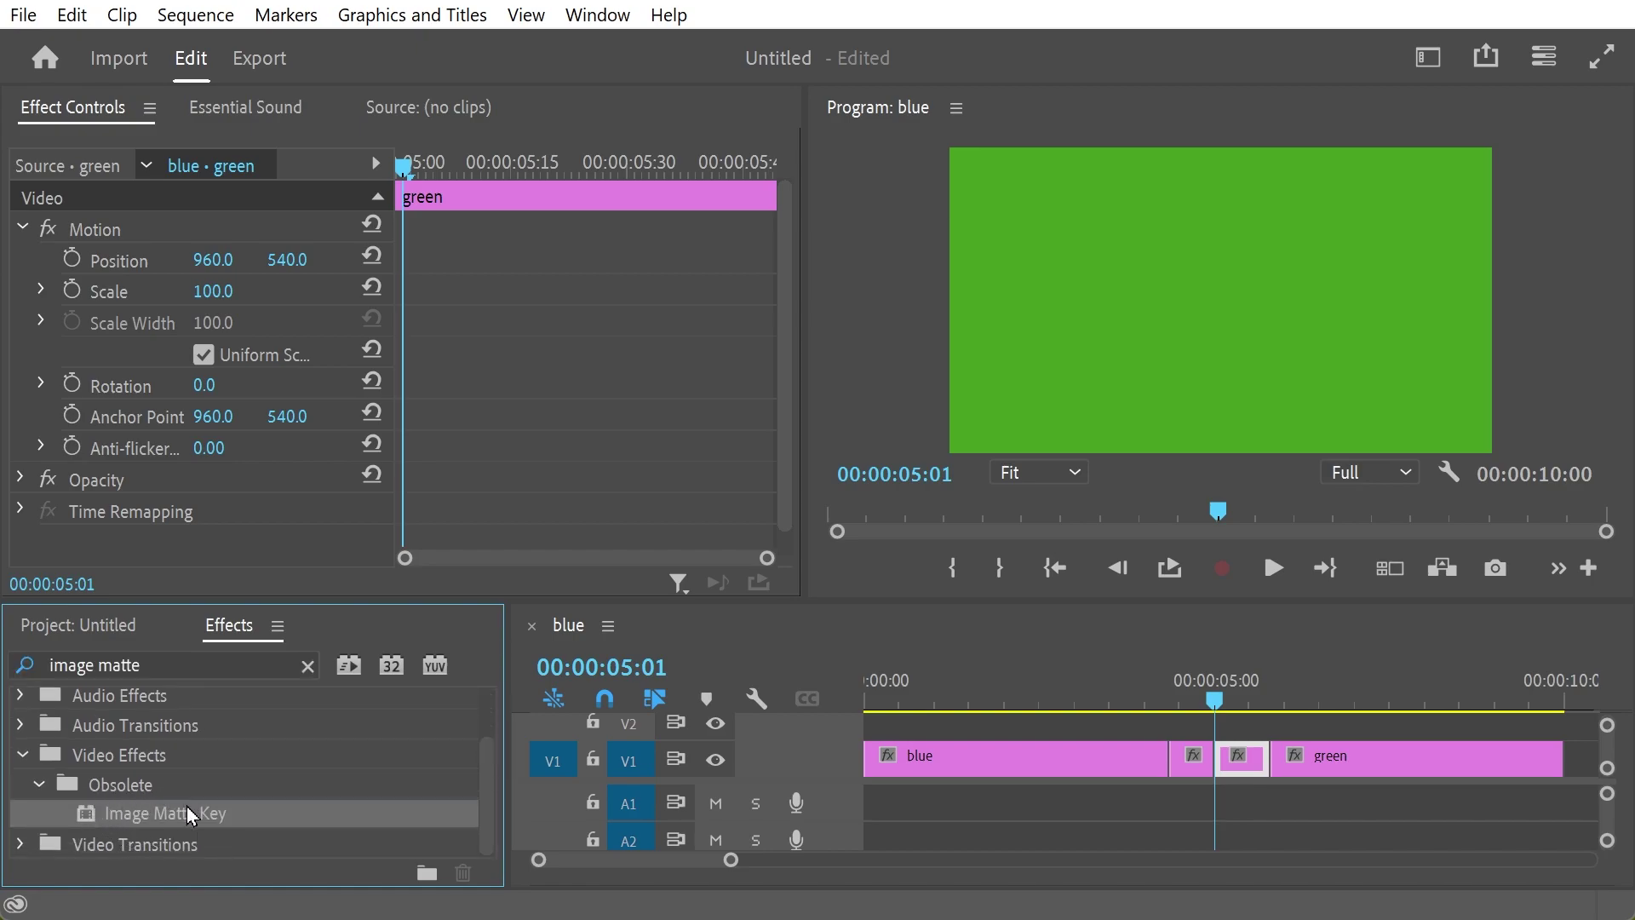
drag(171, 814, 1187, 773)
drag(783, 339, 785, 483)
click(256, 454)
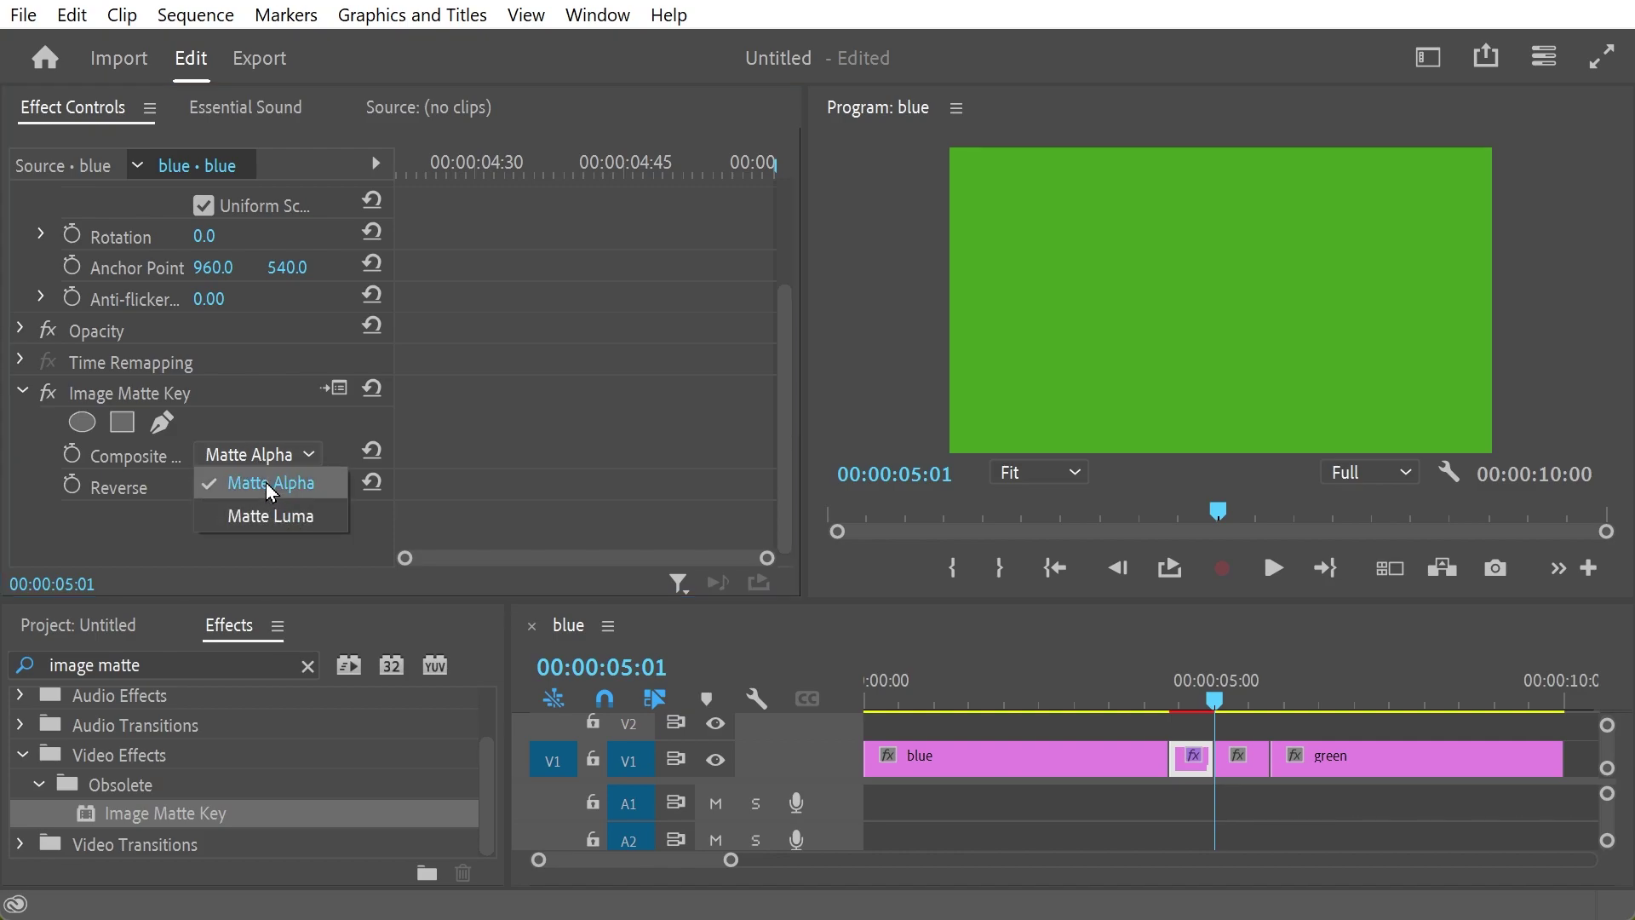
click(249, 386)
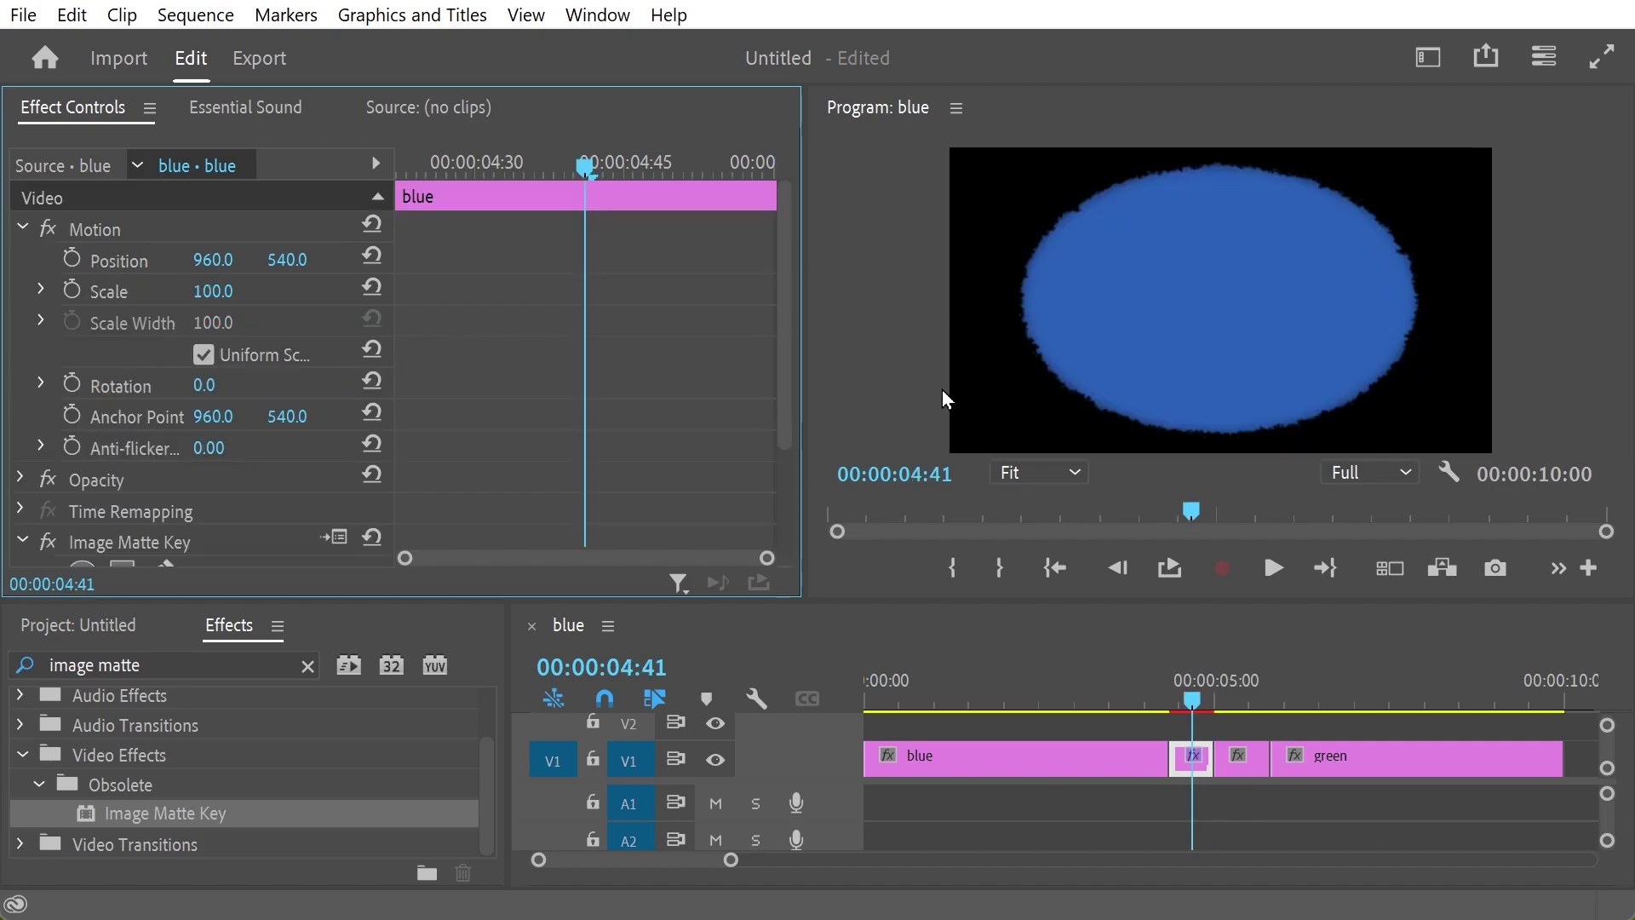
On the blue clip, try Matte Alpha, return to Matte Luma, and toggle Reverse, leaving it off
scroll(782, 417, down, 3)
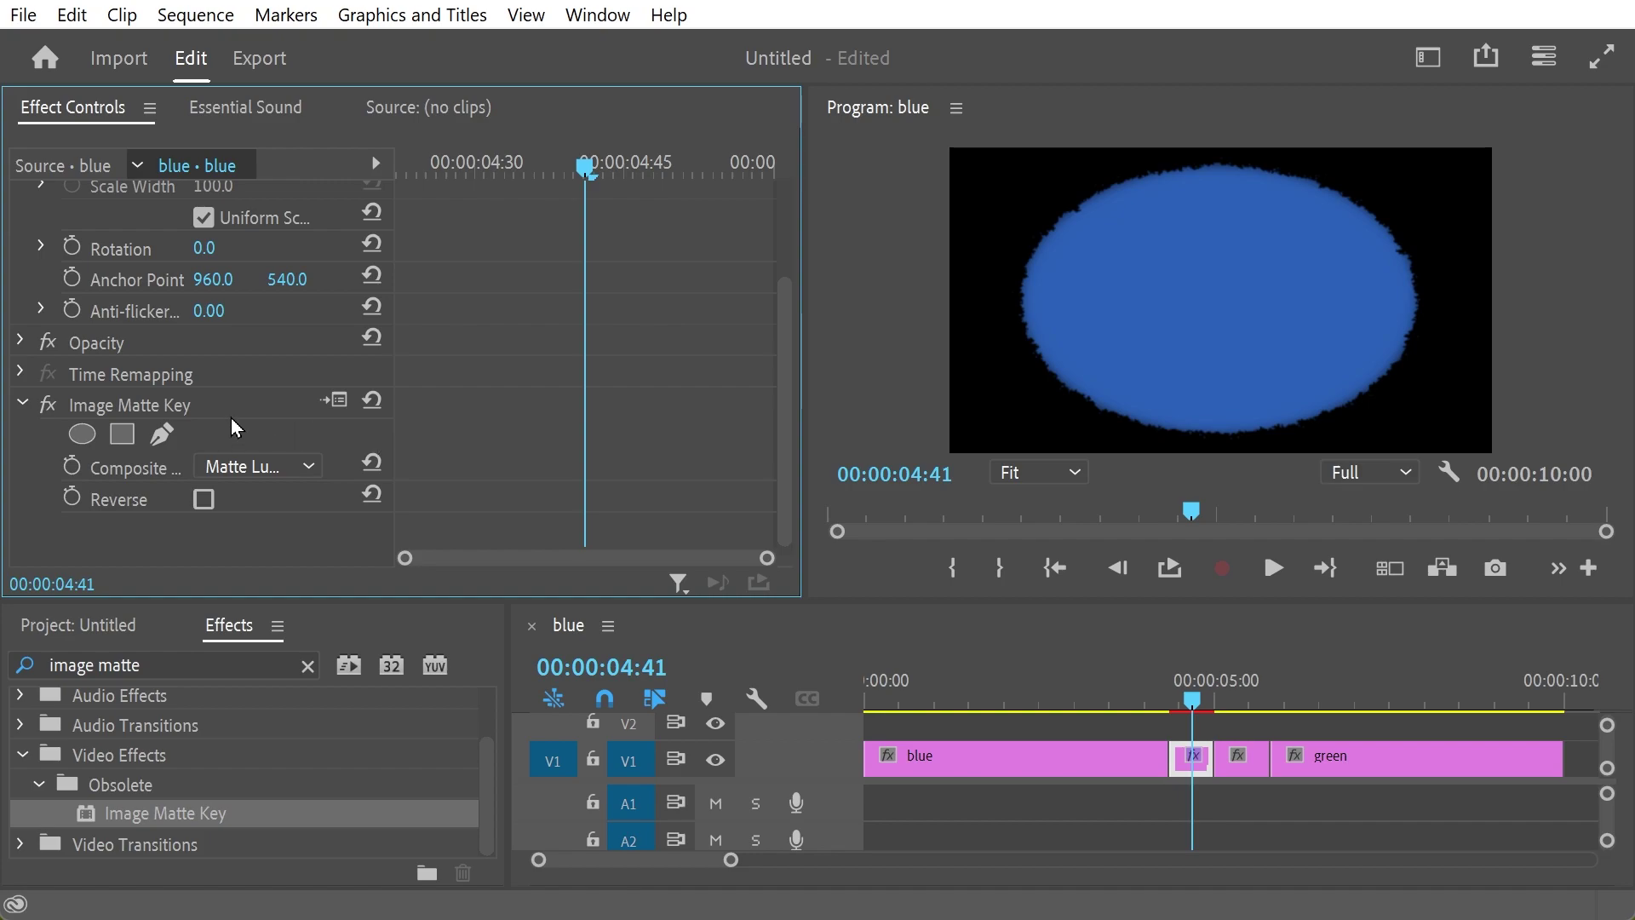
click(283, 465)
click(268, 500)
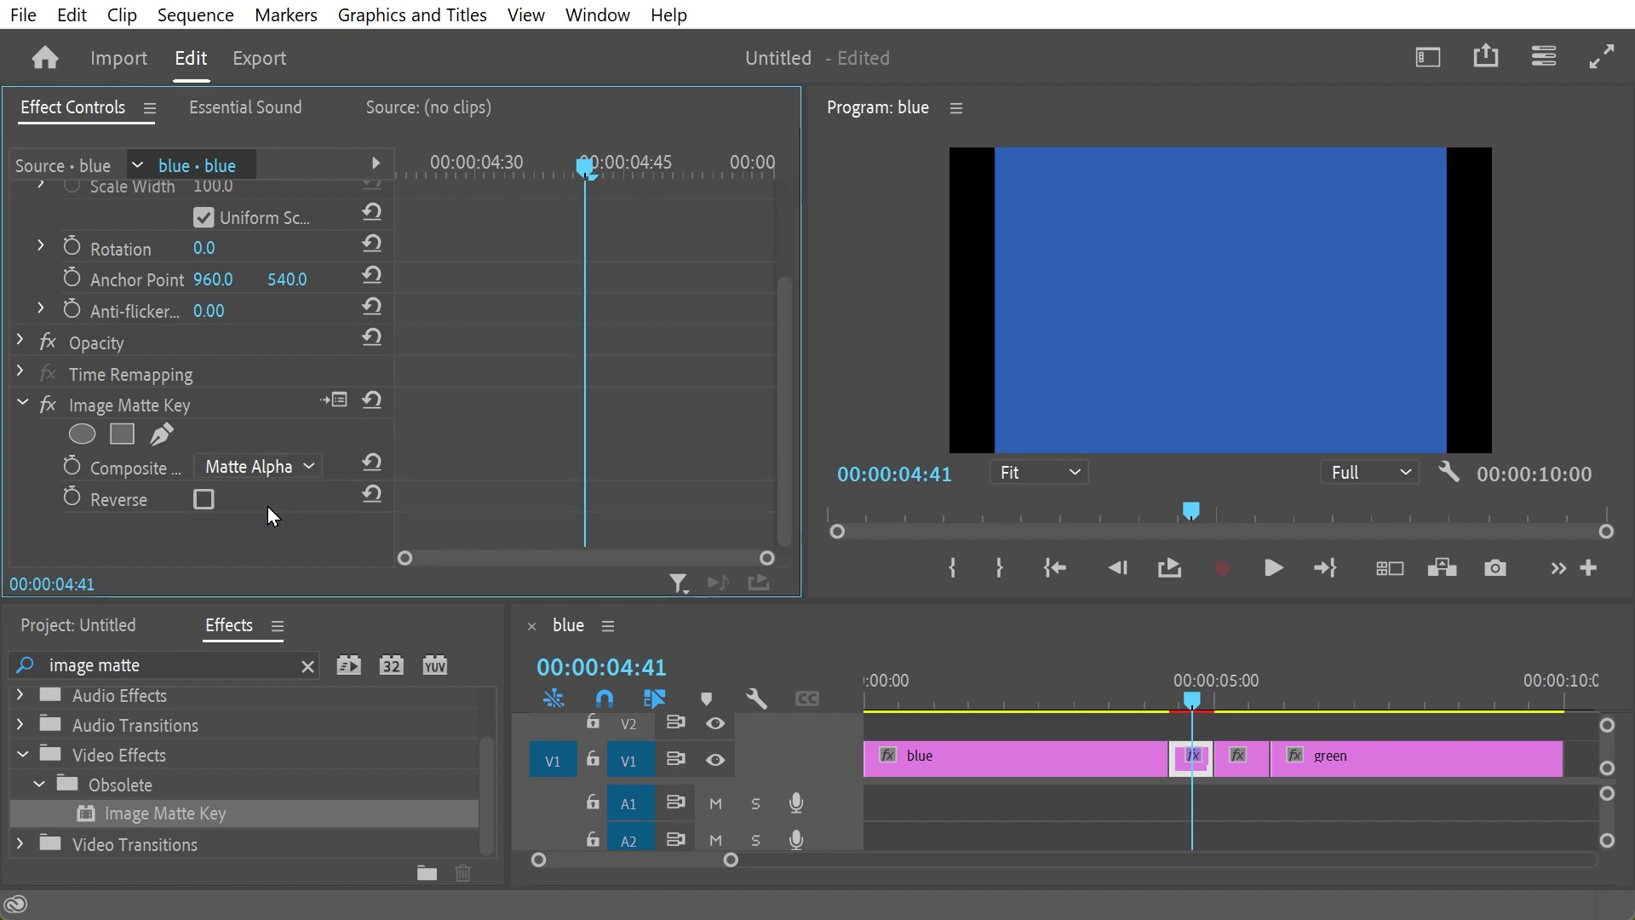
click(284, 464)
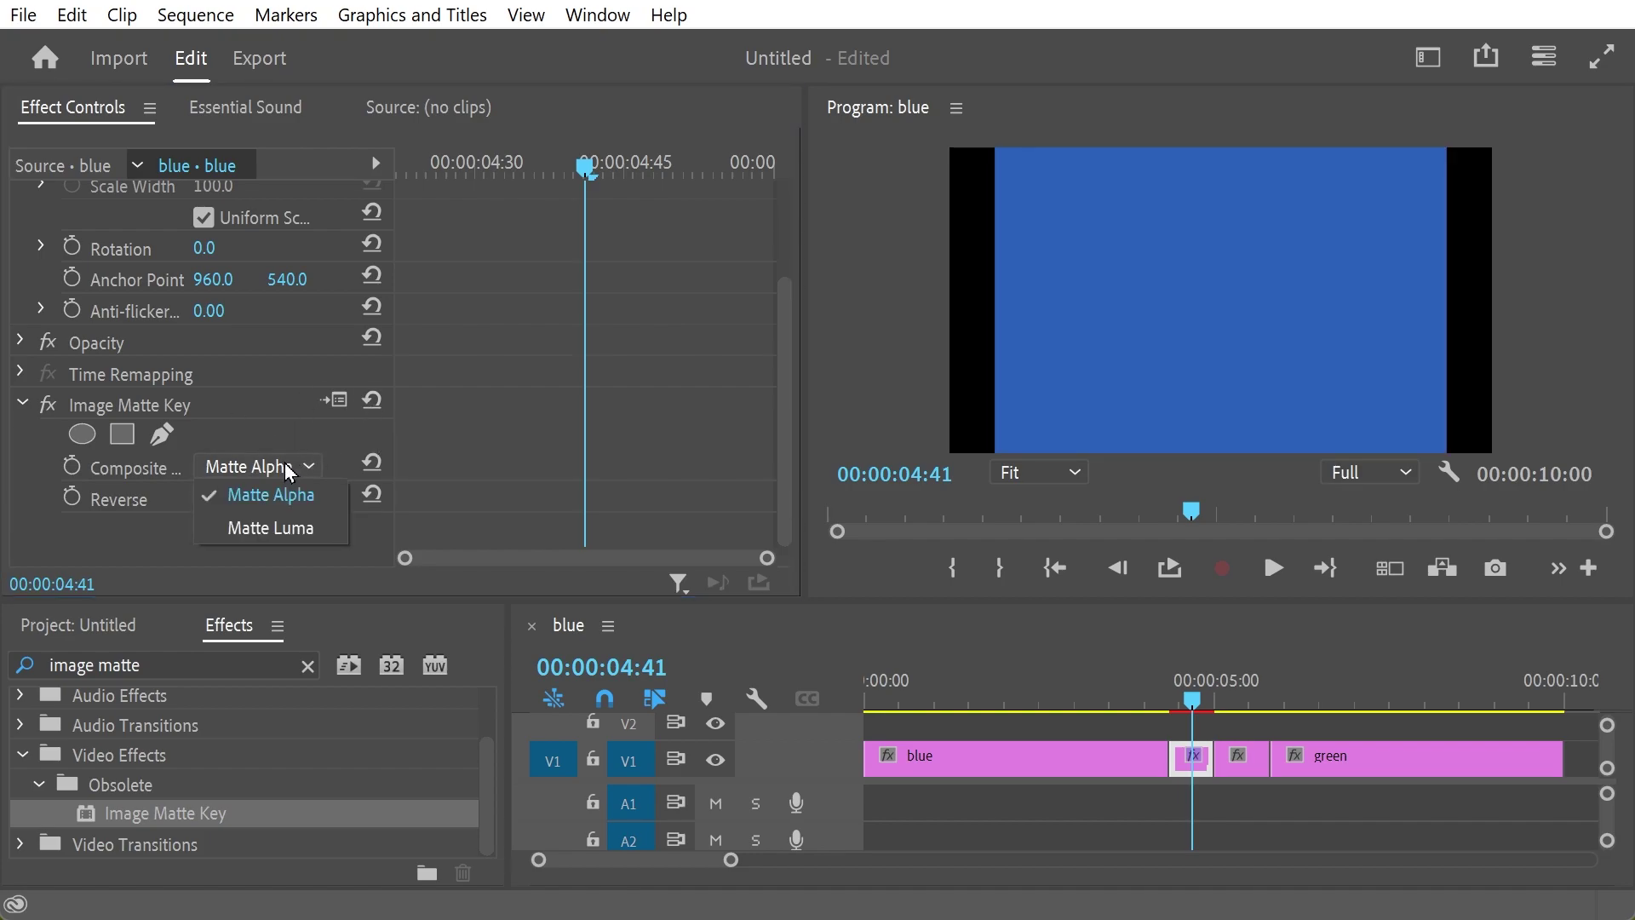
click(290, 528)
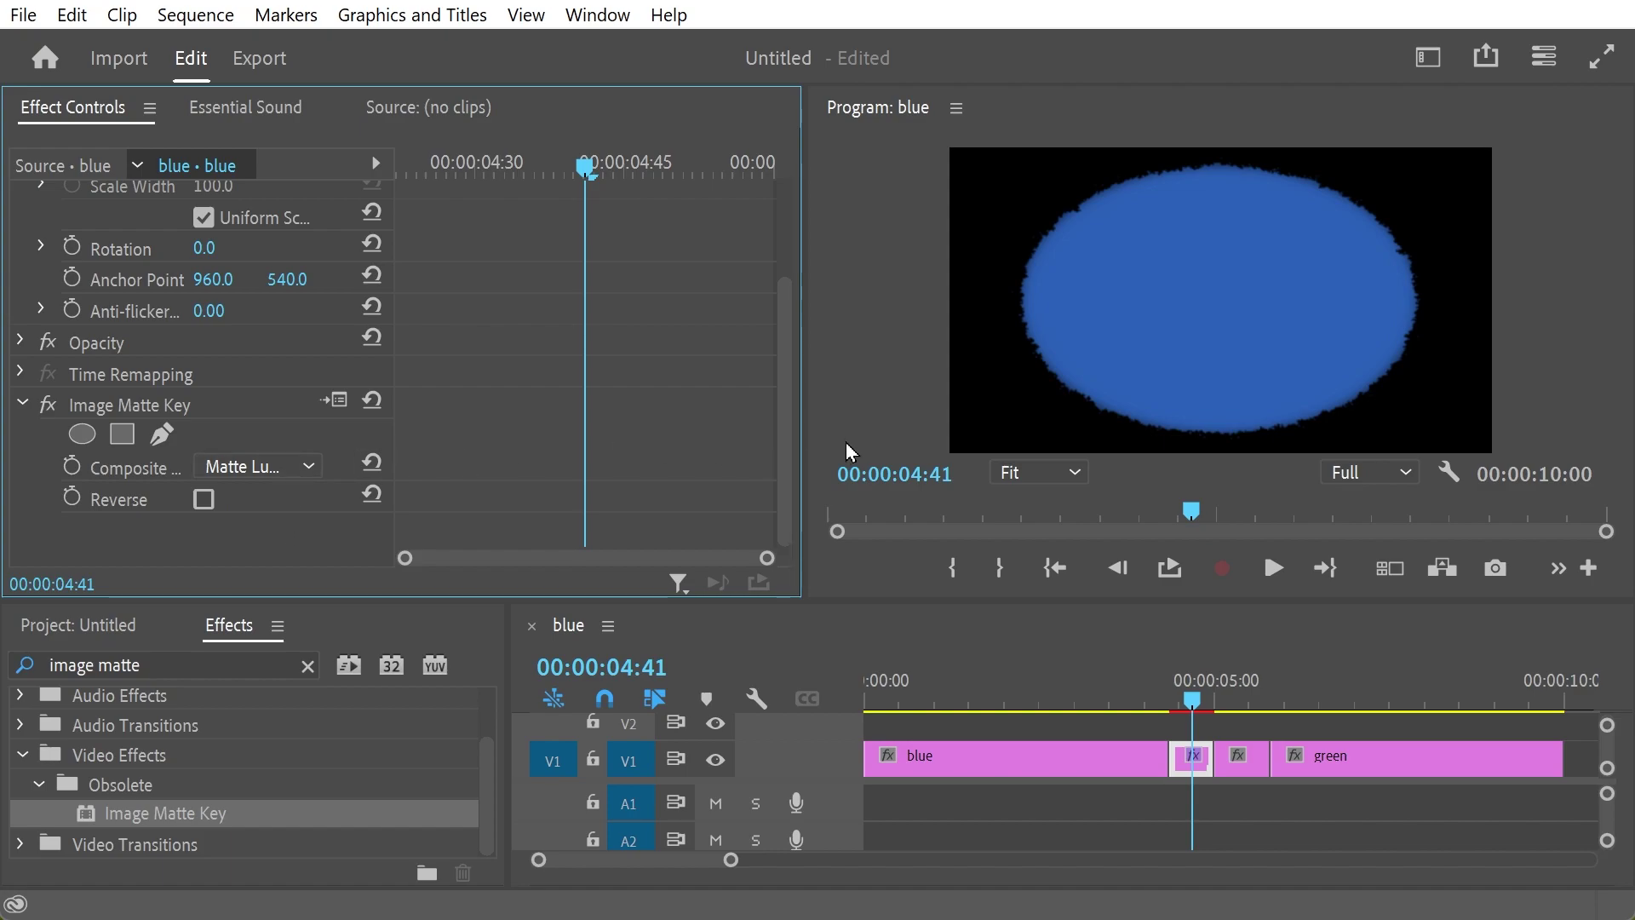
click(202, 499)
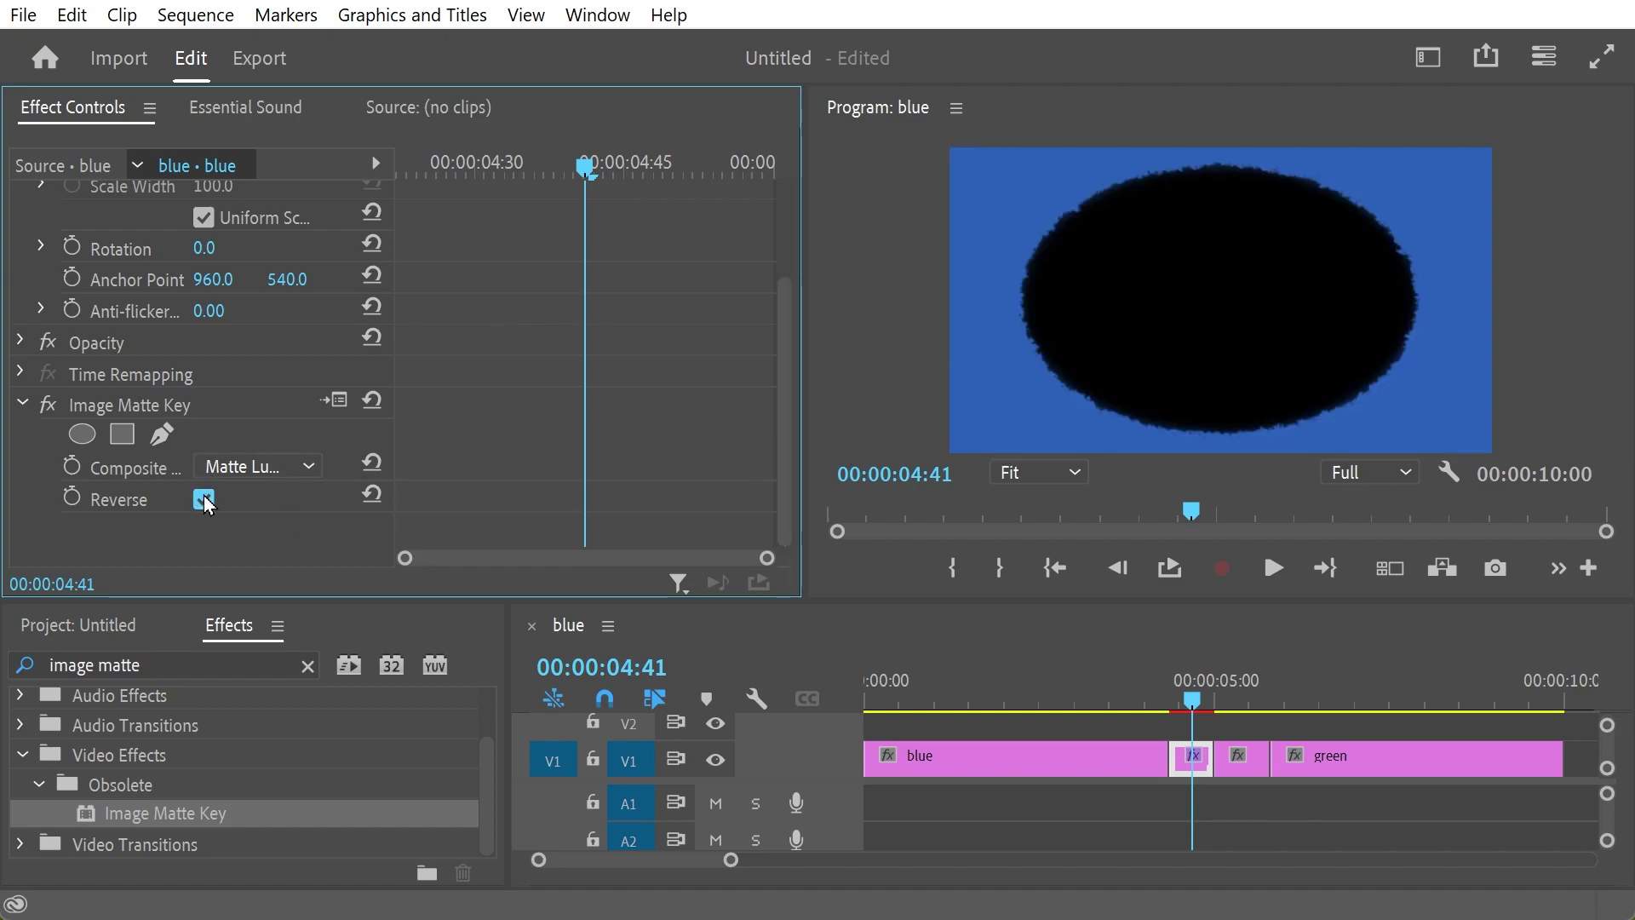
click(202, 499)
click(203, 499)
click(203, 499)
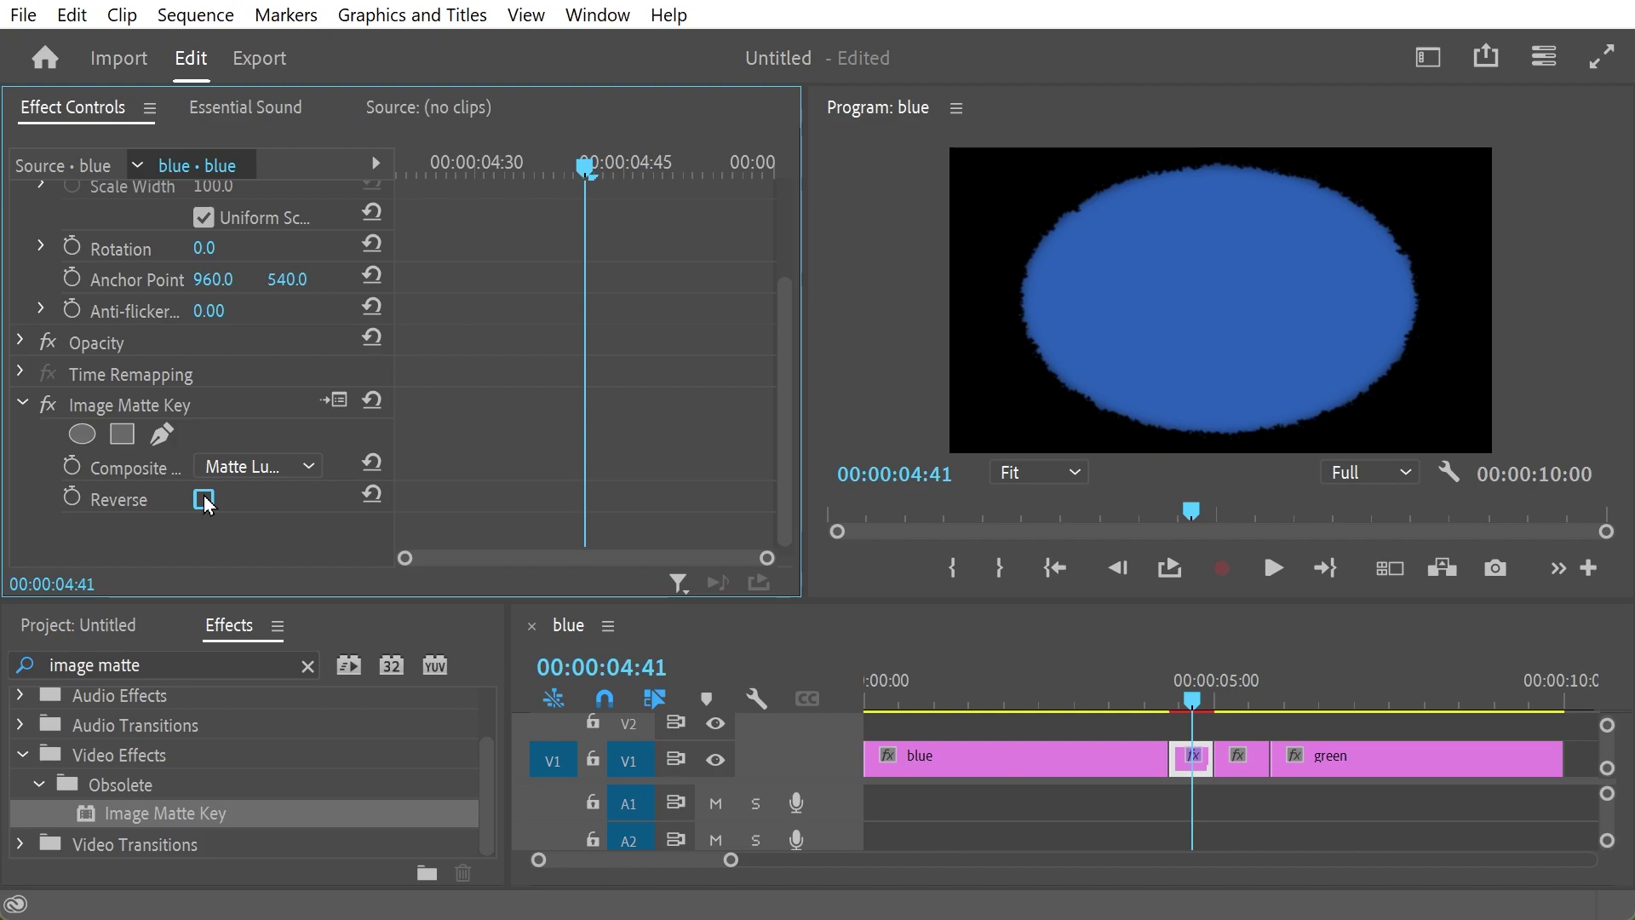
click(202, 499)
click(203, 499)
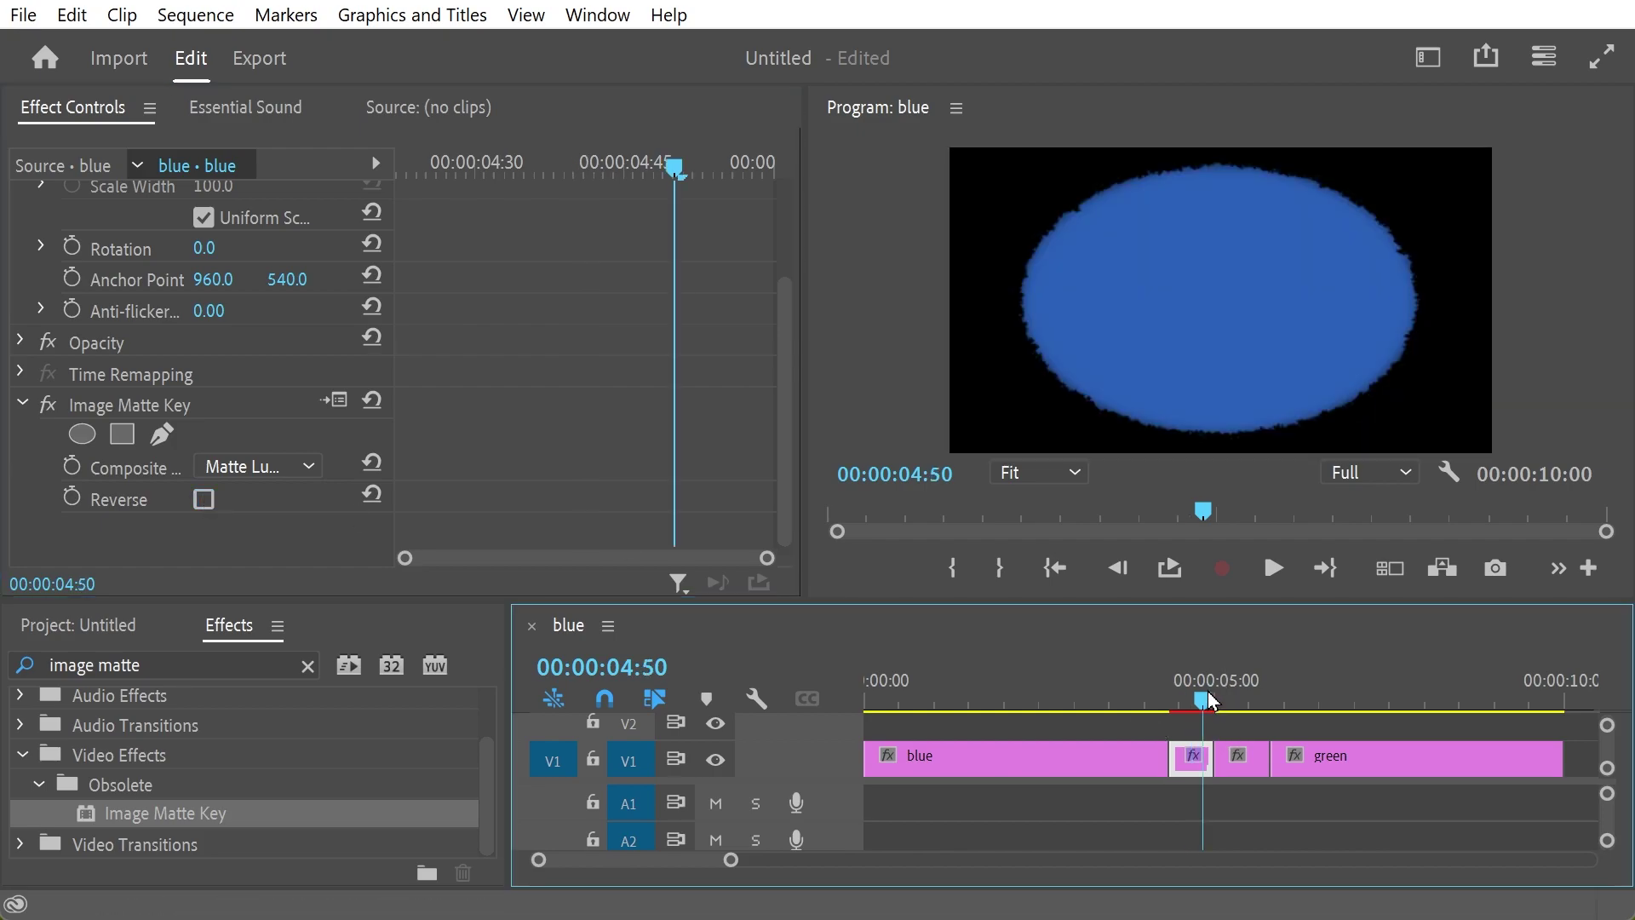
Apply Image Matte Key to the short green clip with Composite Using set to Matte Luma
click(1245, 757)
drag(166, 812, 476, 410)
click(279, 480)
click(268, 550)
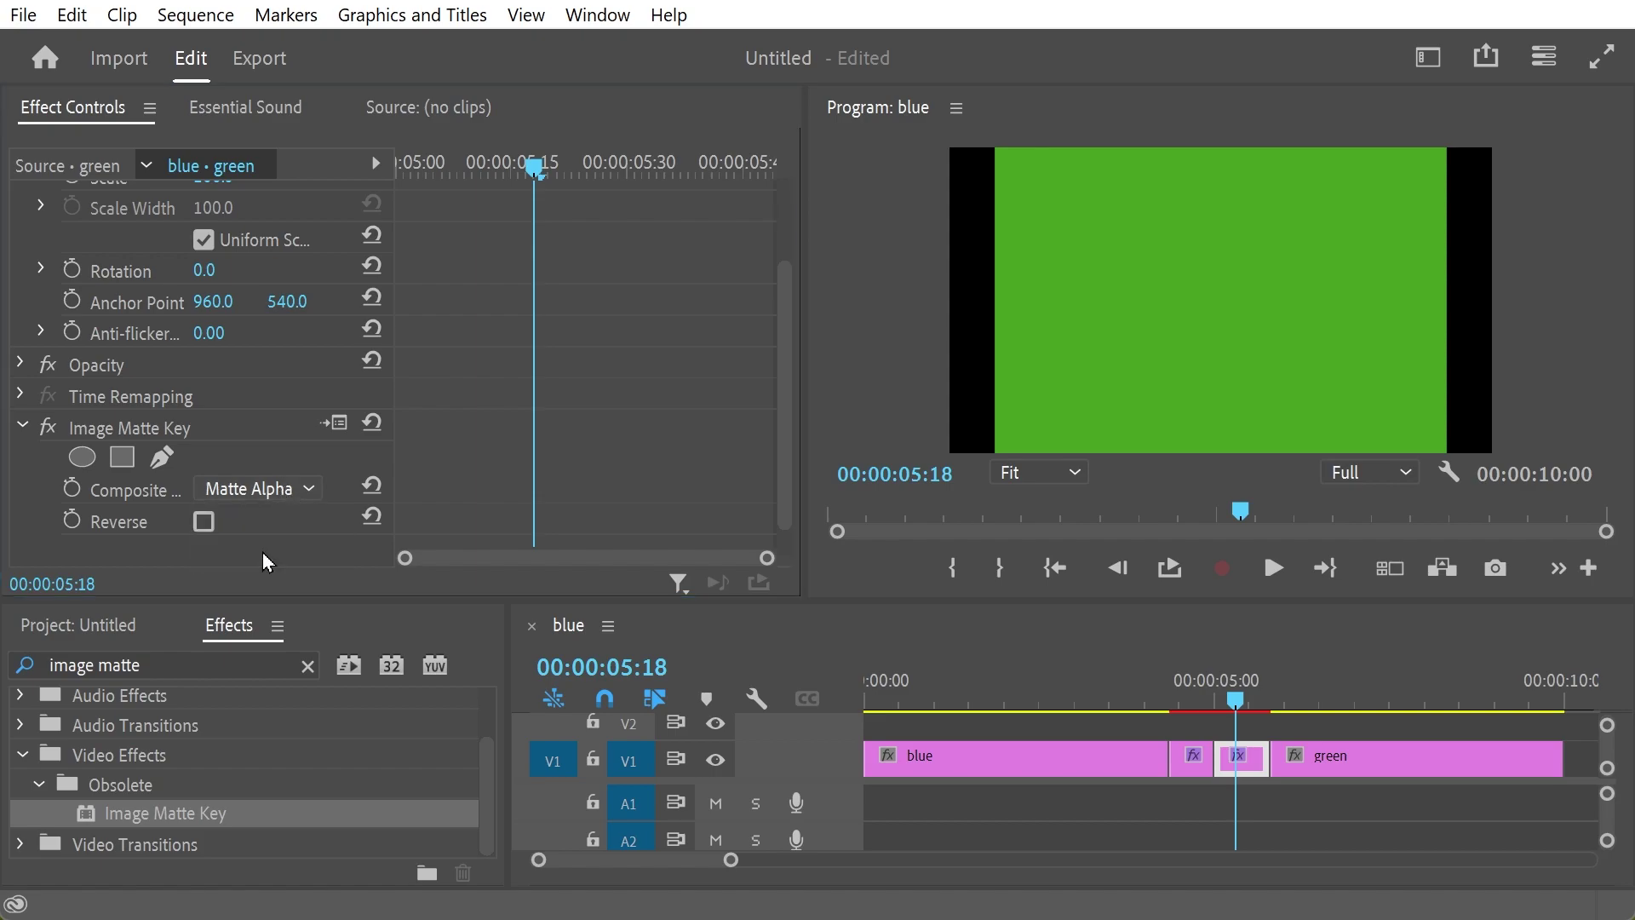
drag(1213, 682, 1133, 683)
Search 'cross di' and add Cross Dissolve at the three edit points around the short clips
click(198, 654)
key(ctrl+a)
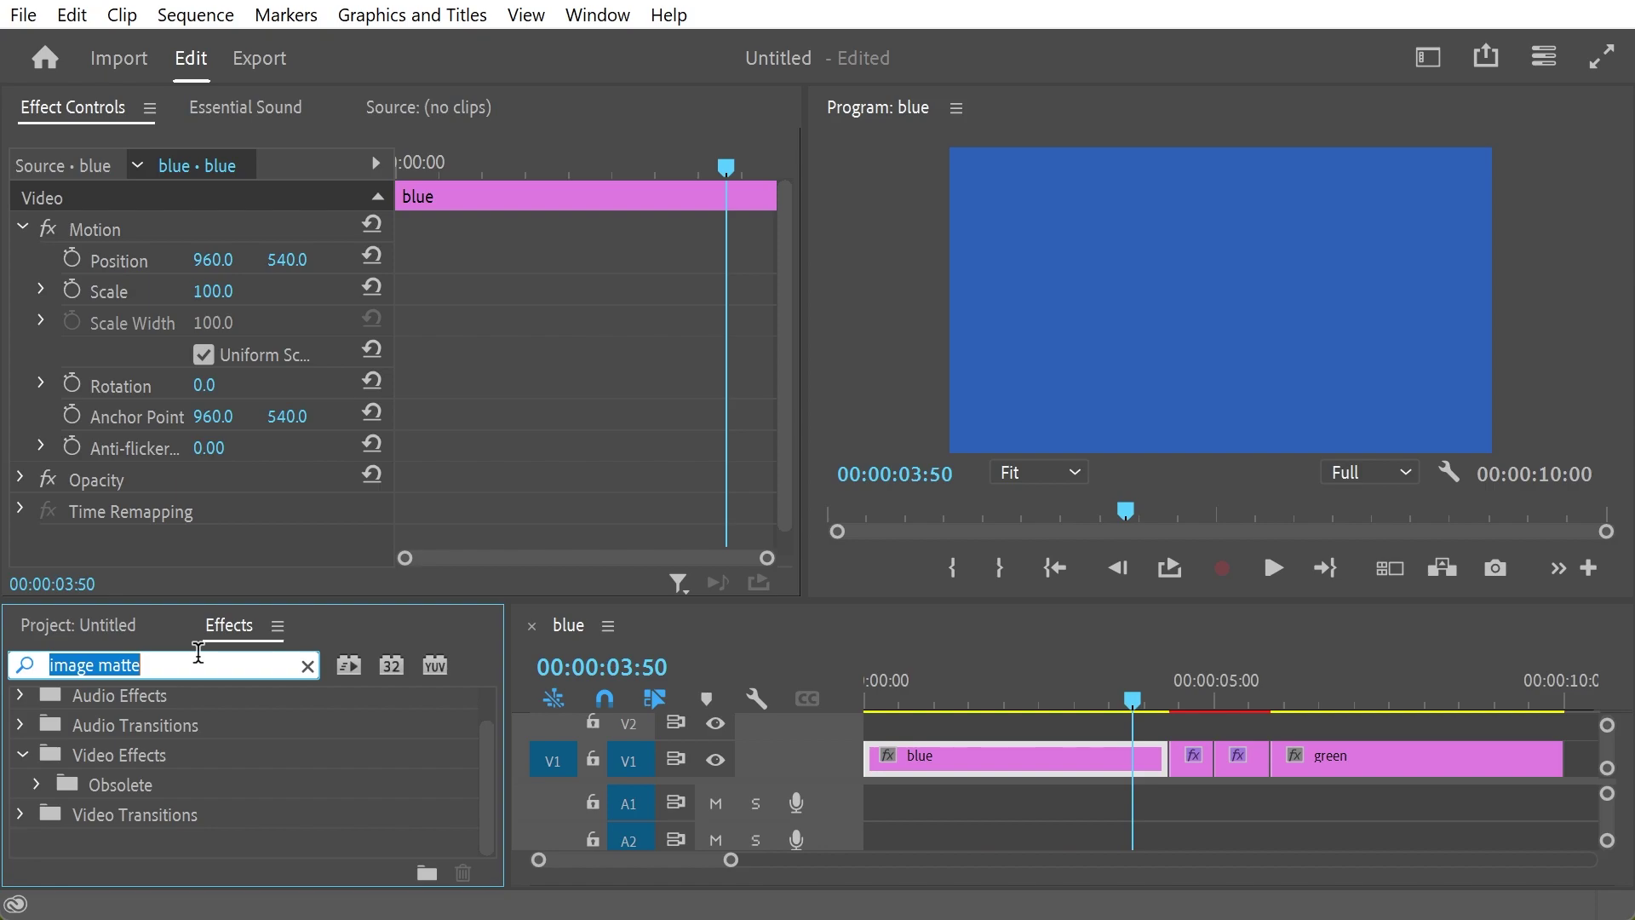
text(cross di)
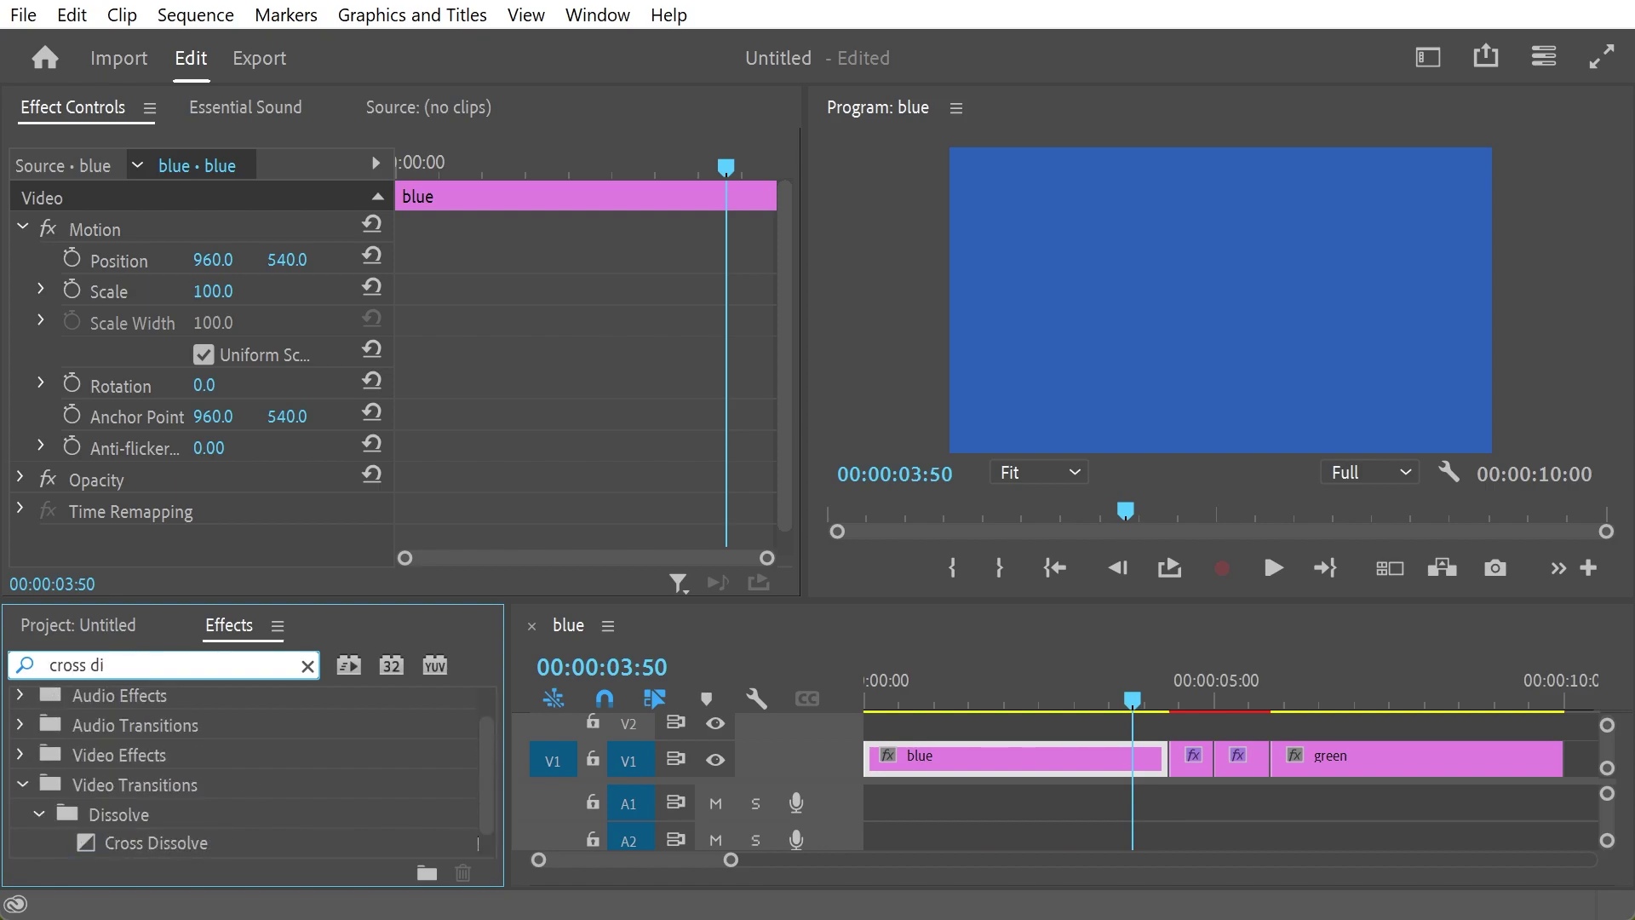
drag(160, 845, 942, 769)
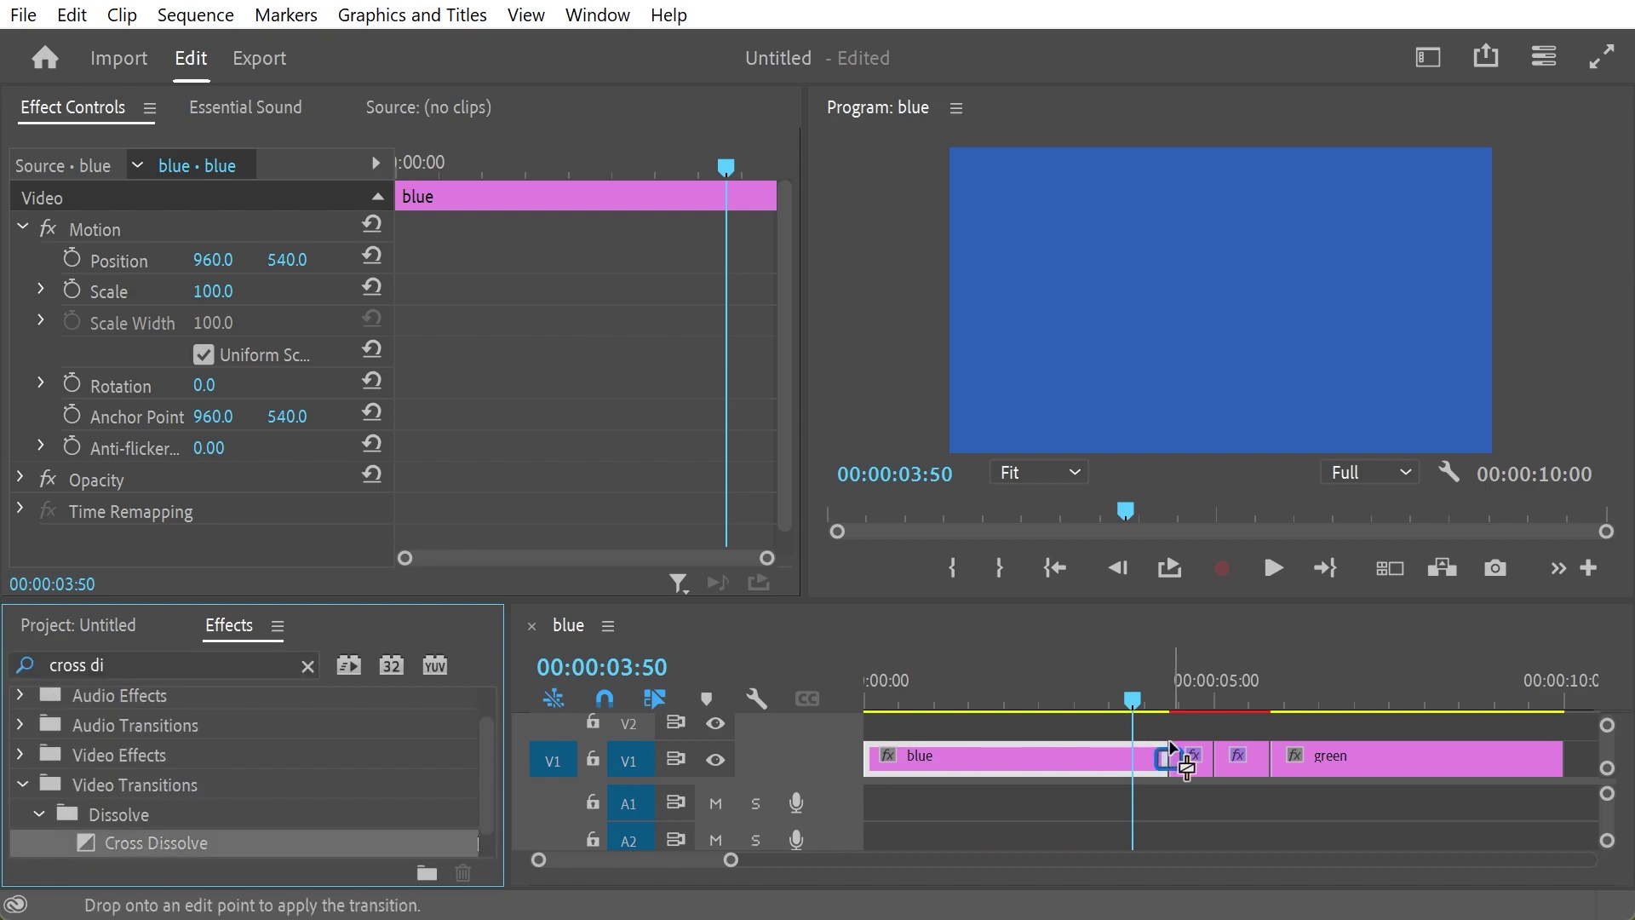
drag(1171, 750, 1171, 751)
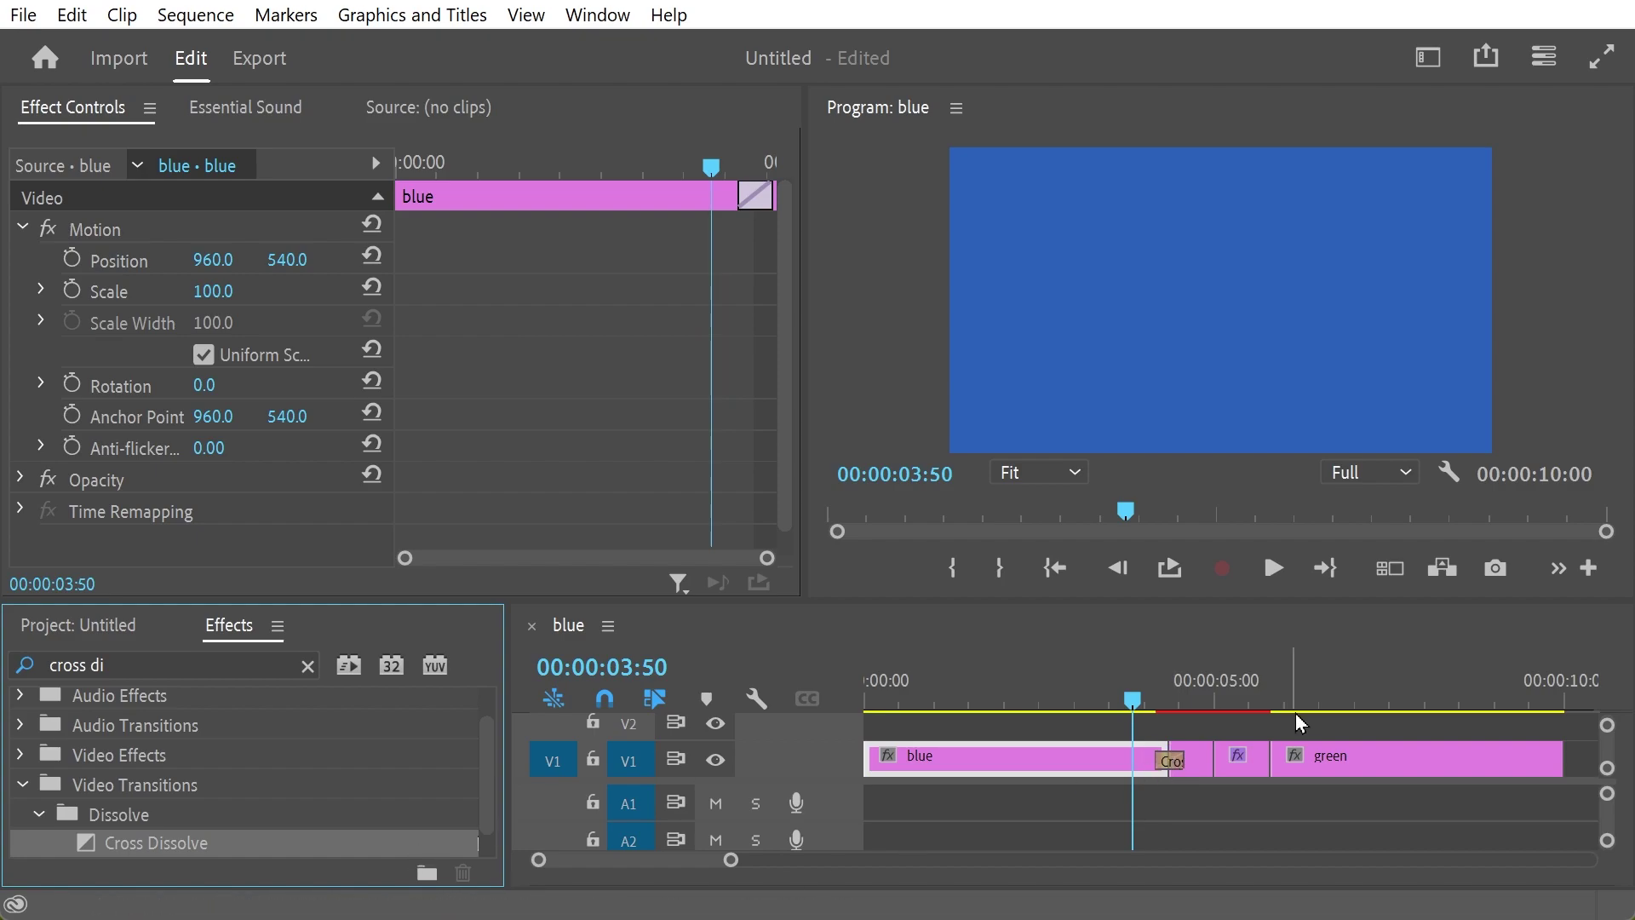
drag(712, 752, 1212, 759)
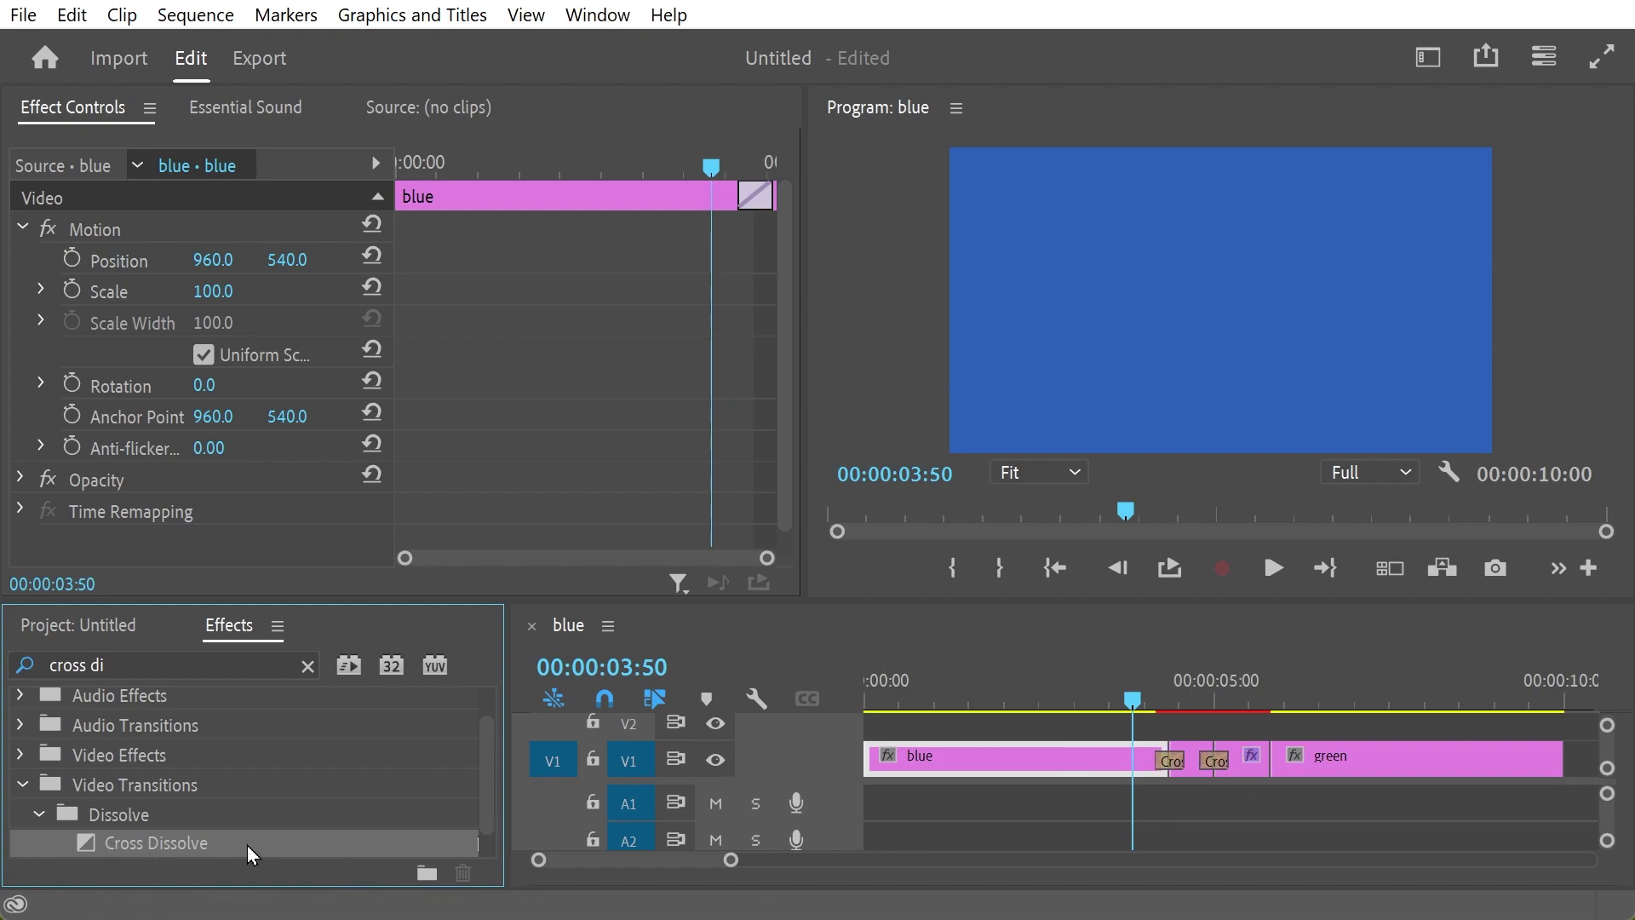
drag(247, 845, 1268, 762)
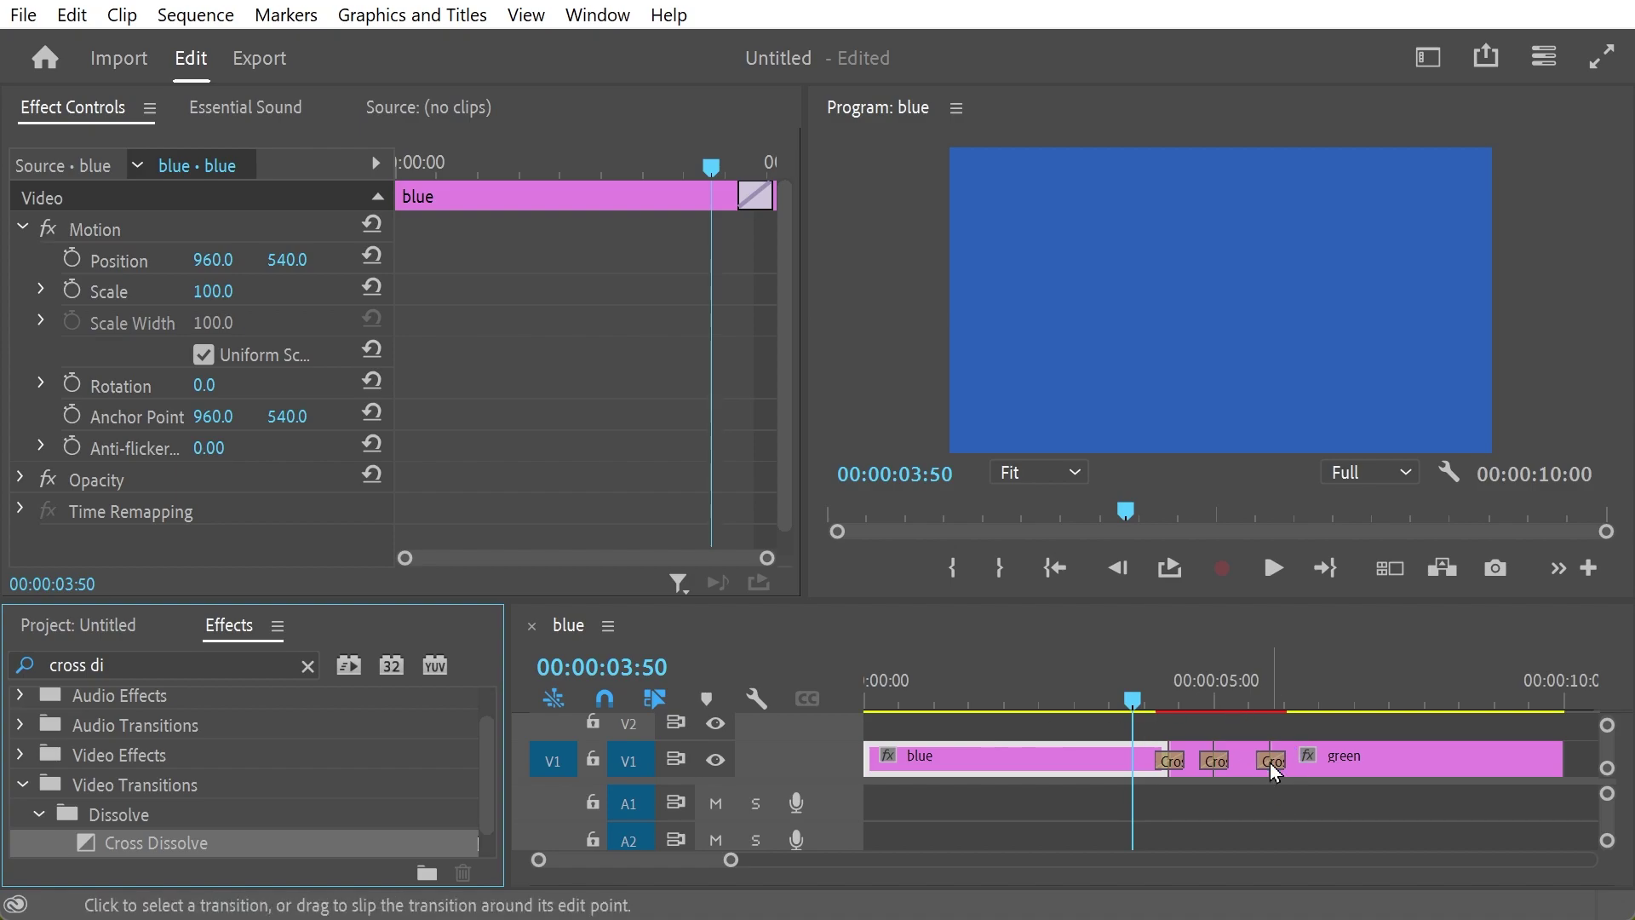
Play back the new dissolves from before the blue edit point to review them
drag(1275, 696, 1122, 698)
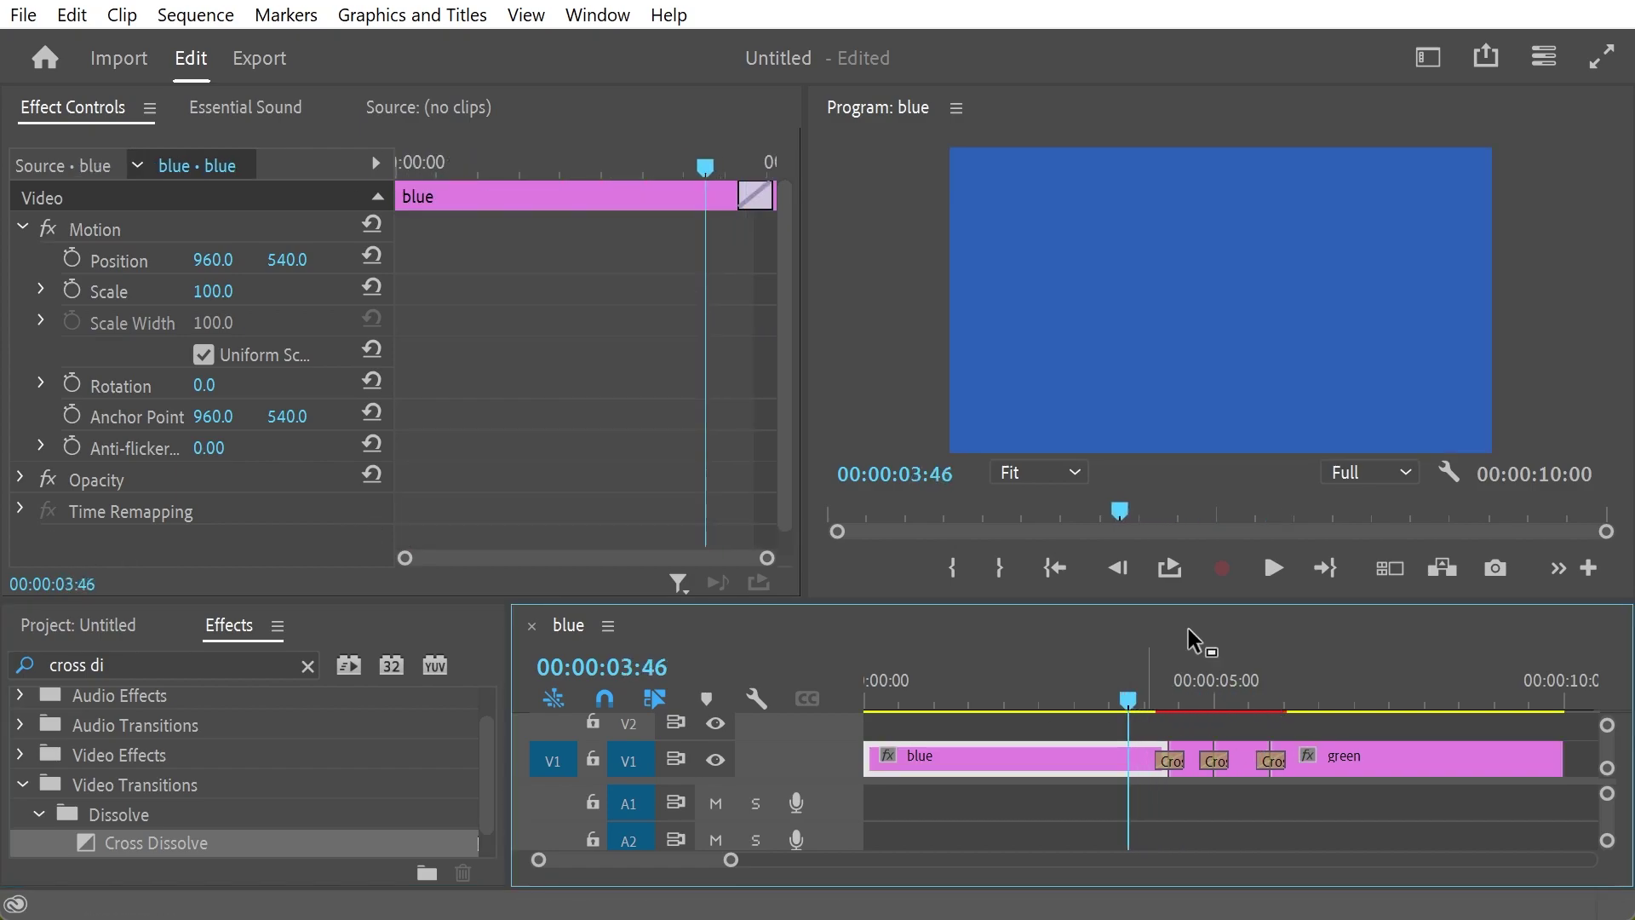
click(1273, 568)
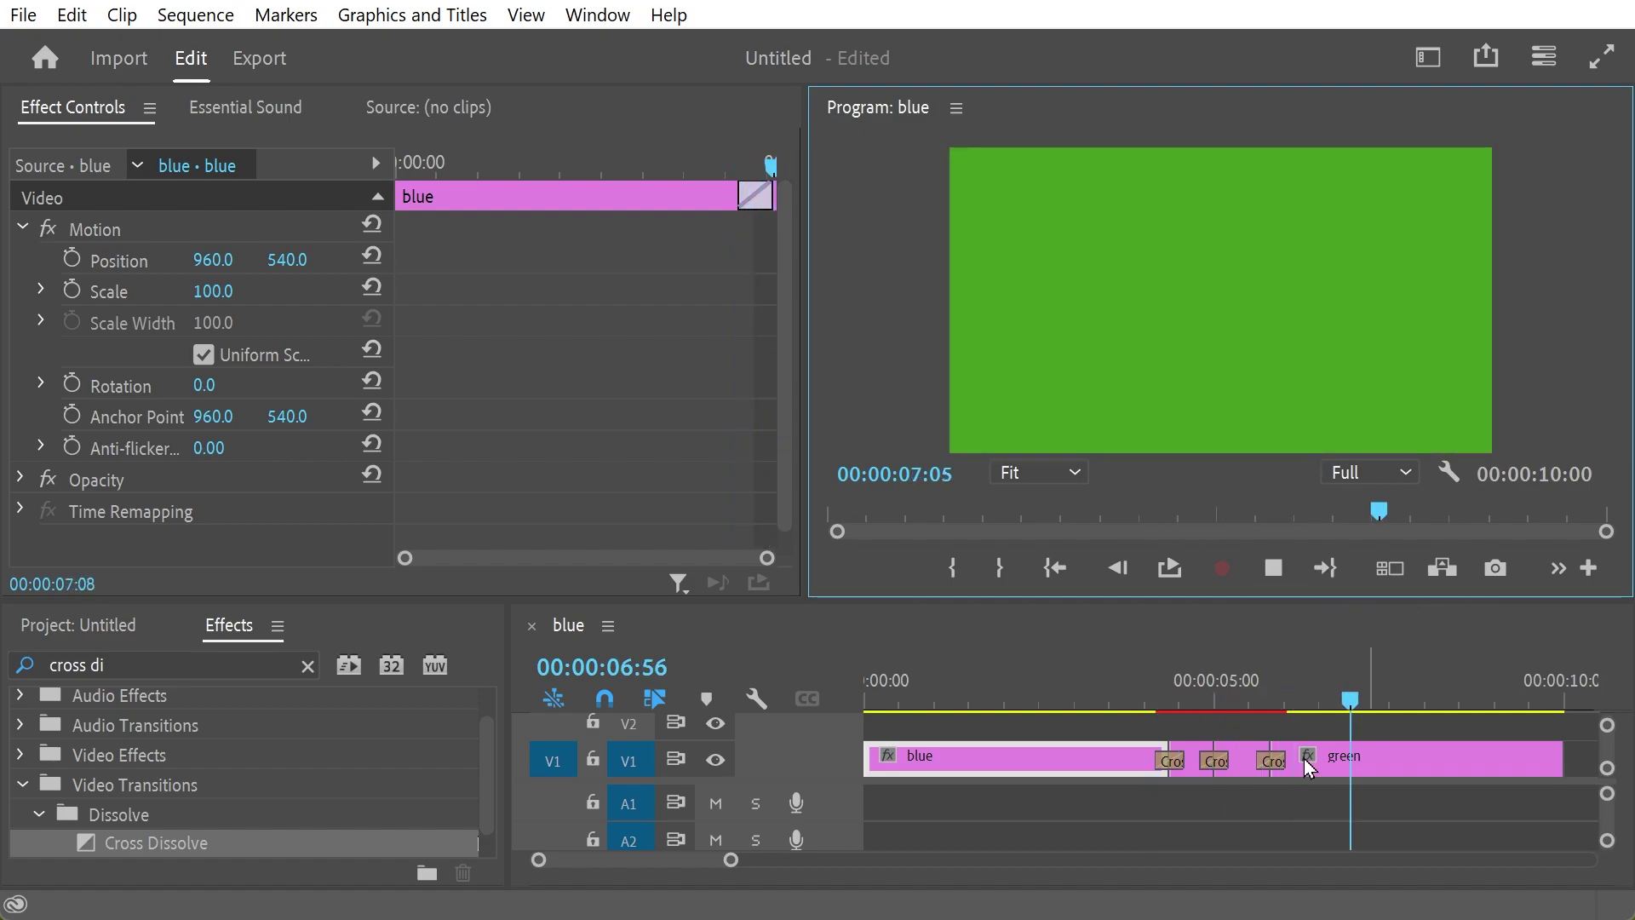
drag(1290, 698, 1182, 709)
Select the short blue clip and add a first Scale keyframe at 04:35
click(1172, 760)
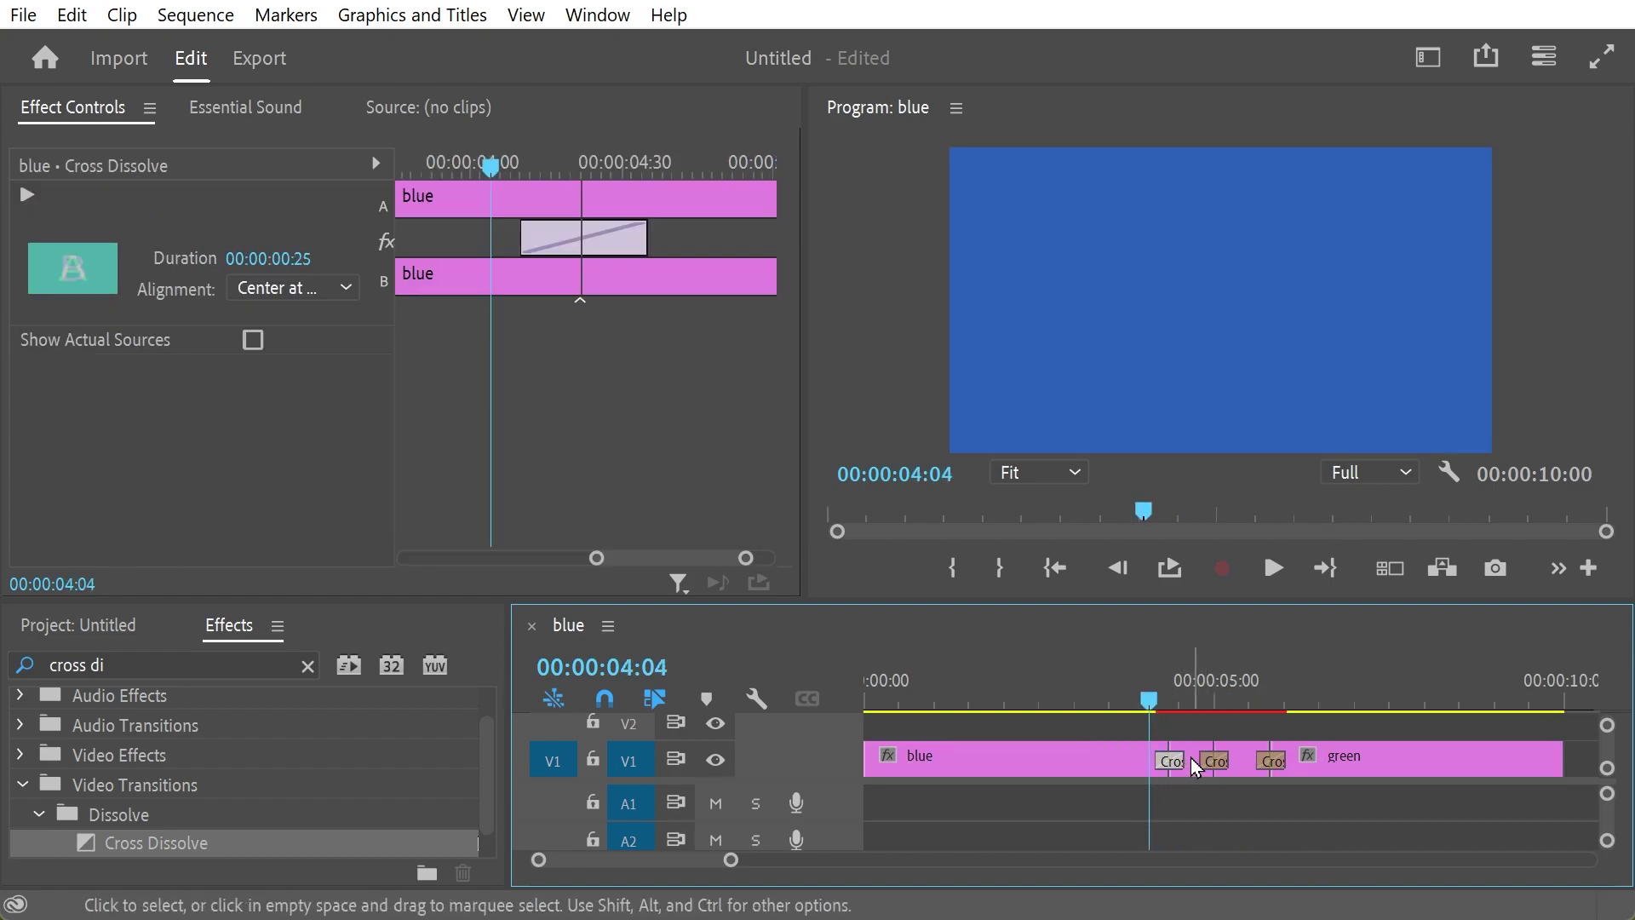
click(1192, 761)
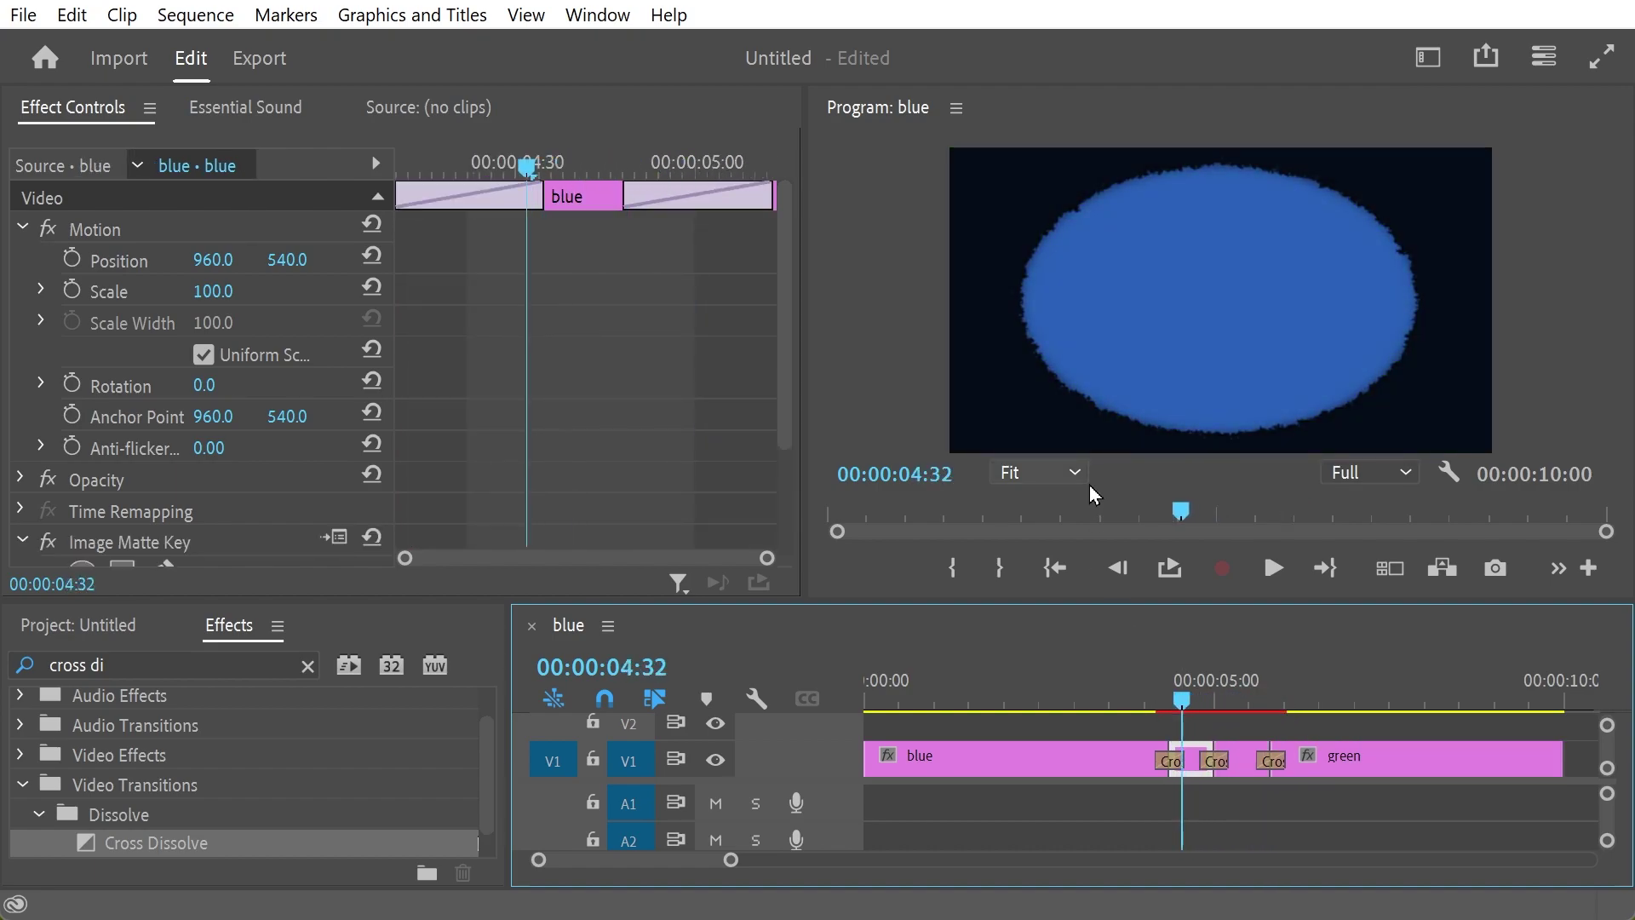
mouse_move(539, 172)
mouse_down()
mouse_move(572, 172)
mouse_move(533, 172)
mouse_move(550, 179)
mouse_up()
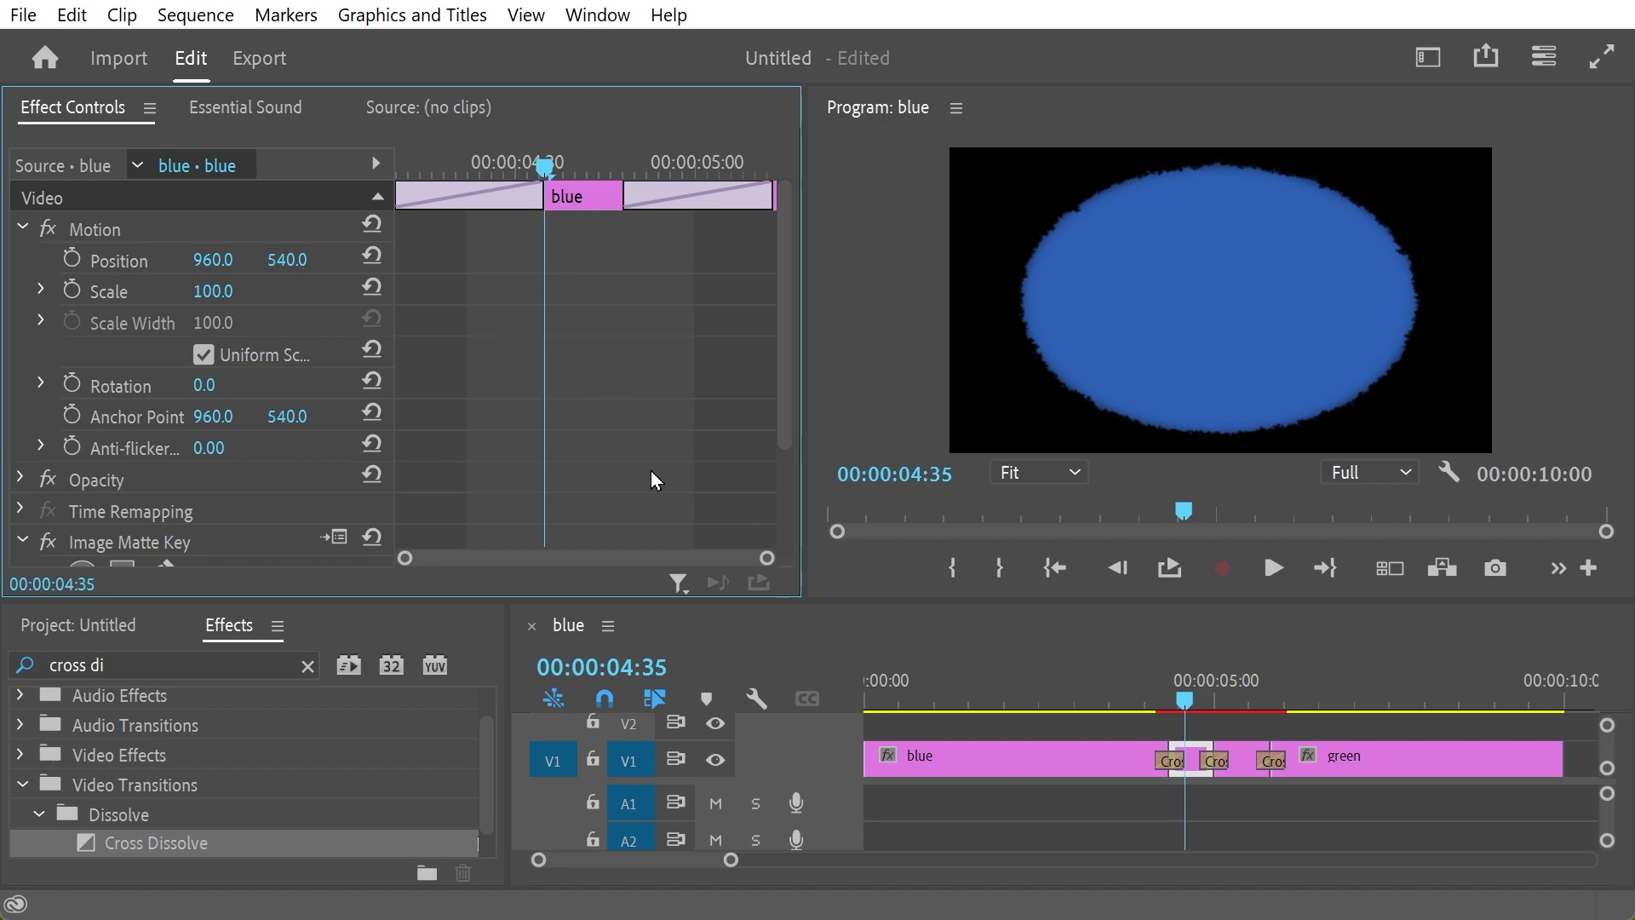
click(75, 288)
Scrub through the transition and settle the Effect Controls playhead at 04:48
drag(580, 157, 628, 174)
key(Up)
key(Up)
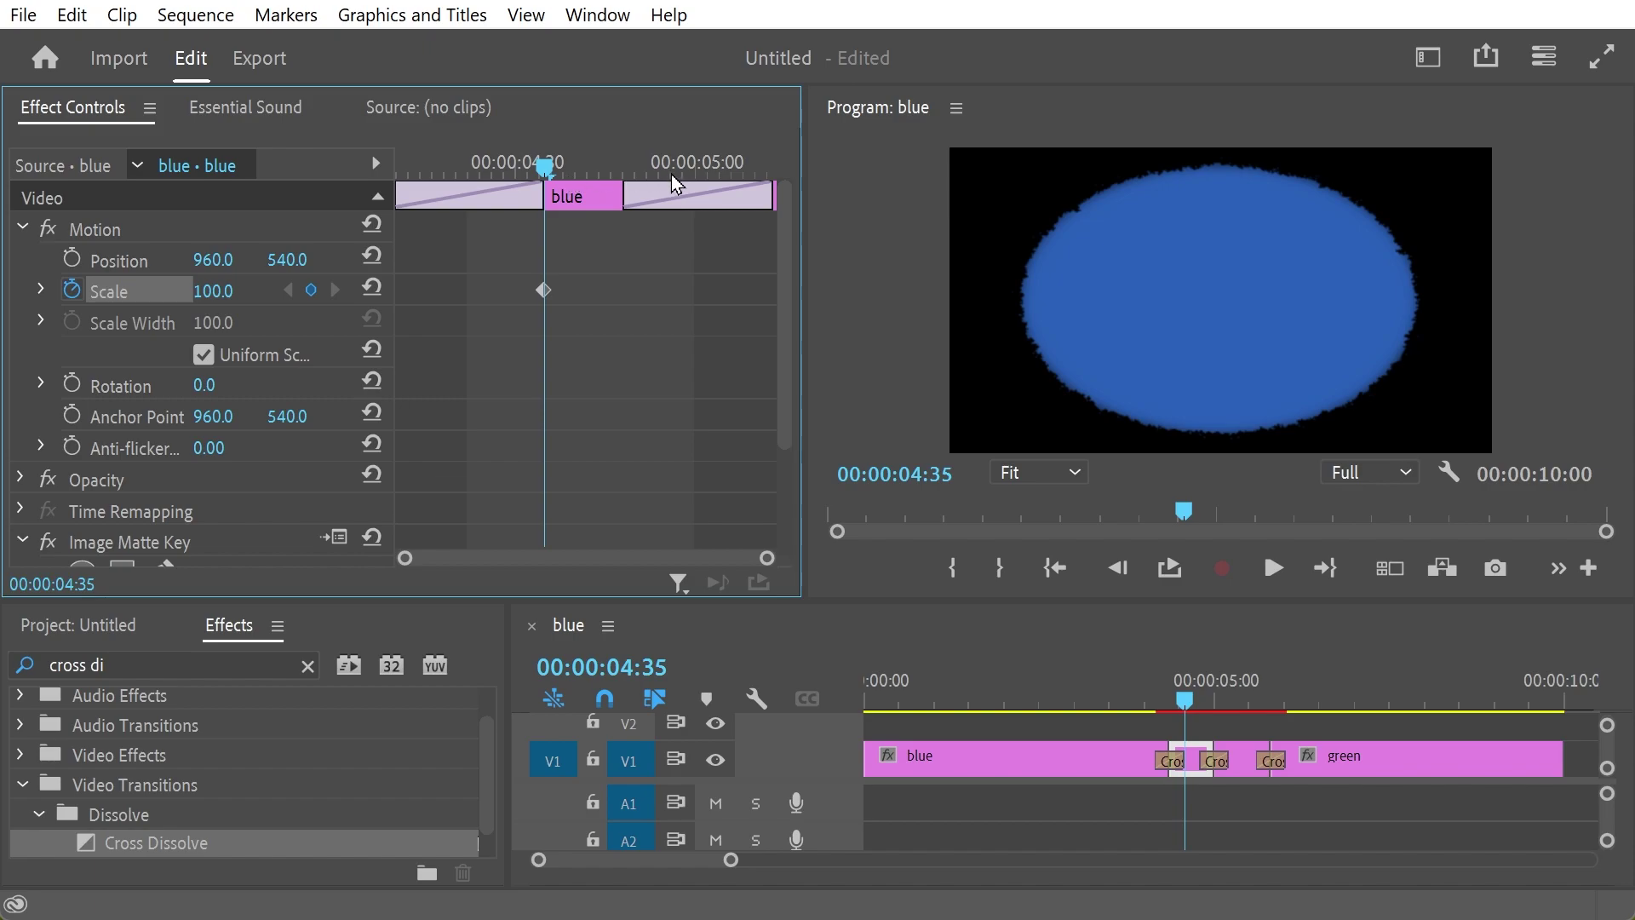
drag(673, 170, 632, 140)
key(Up)
click(651, 139)
key(Up)
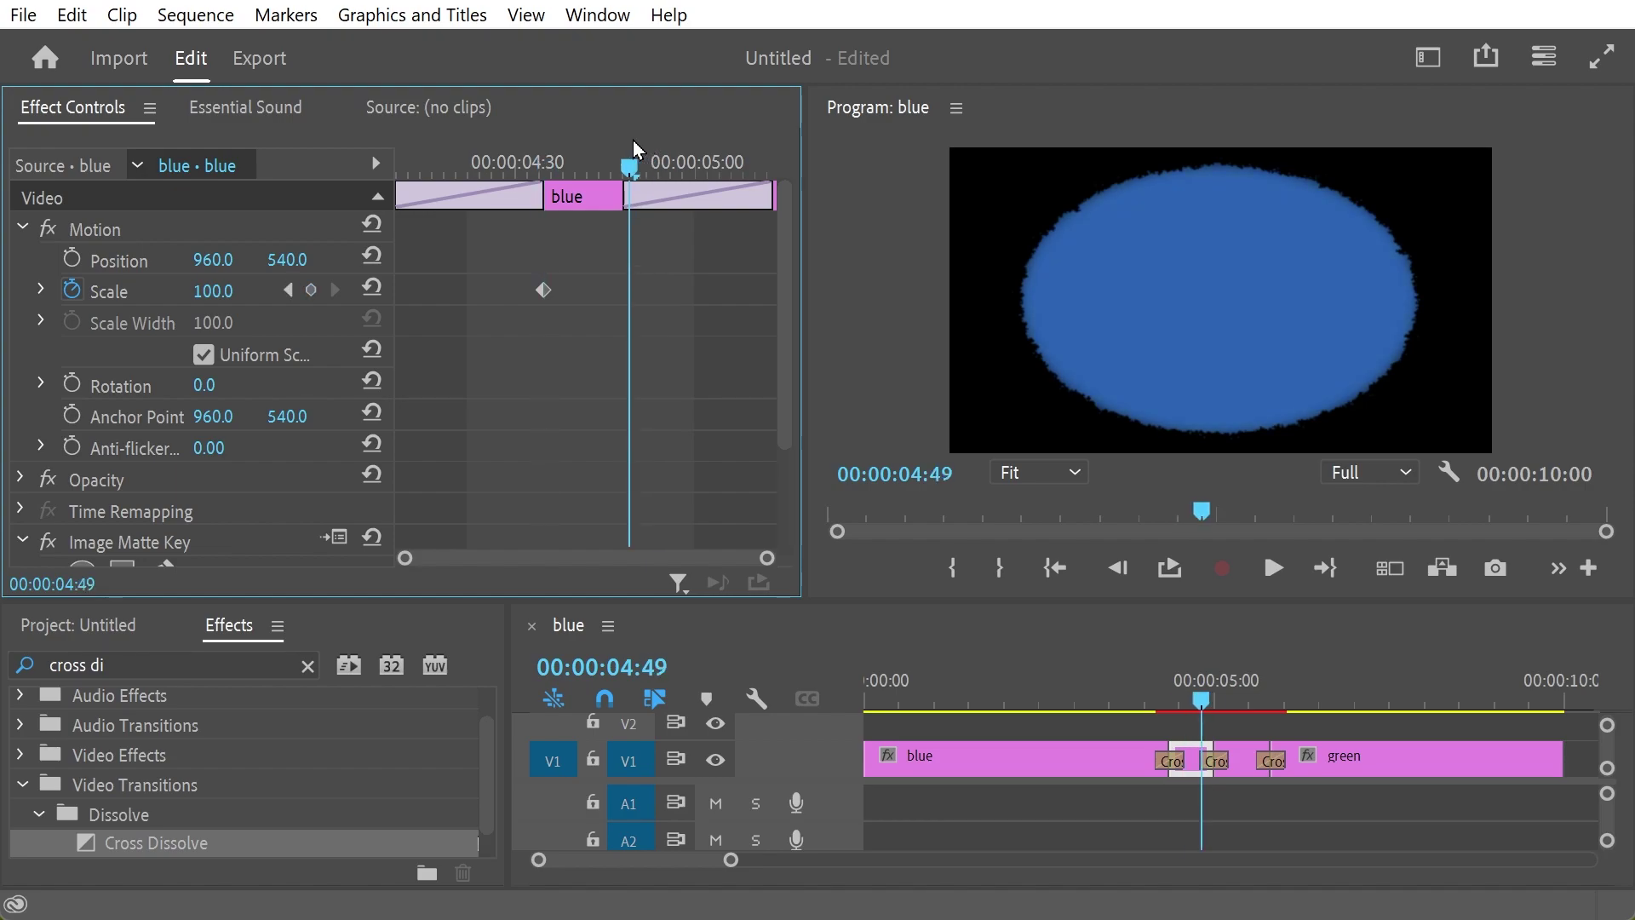
key(Up)
click(626, 143)
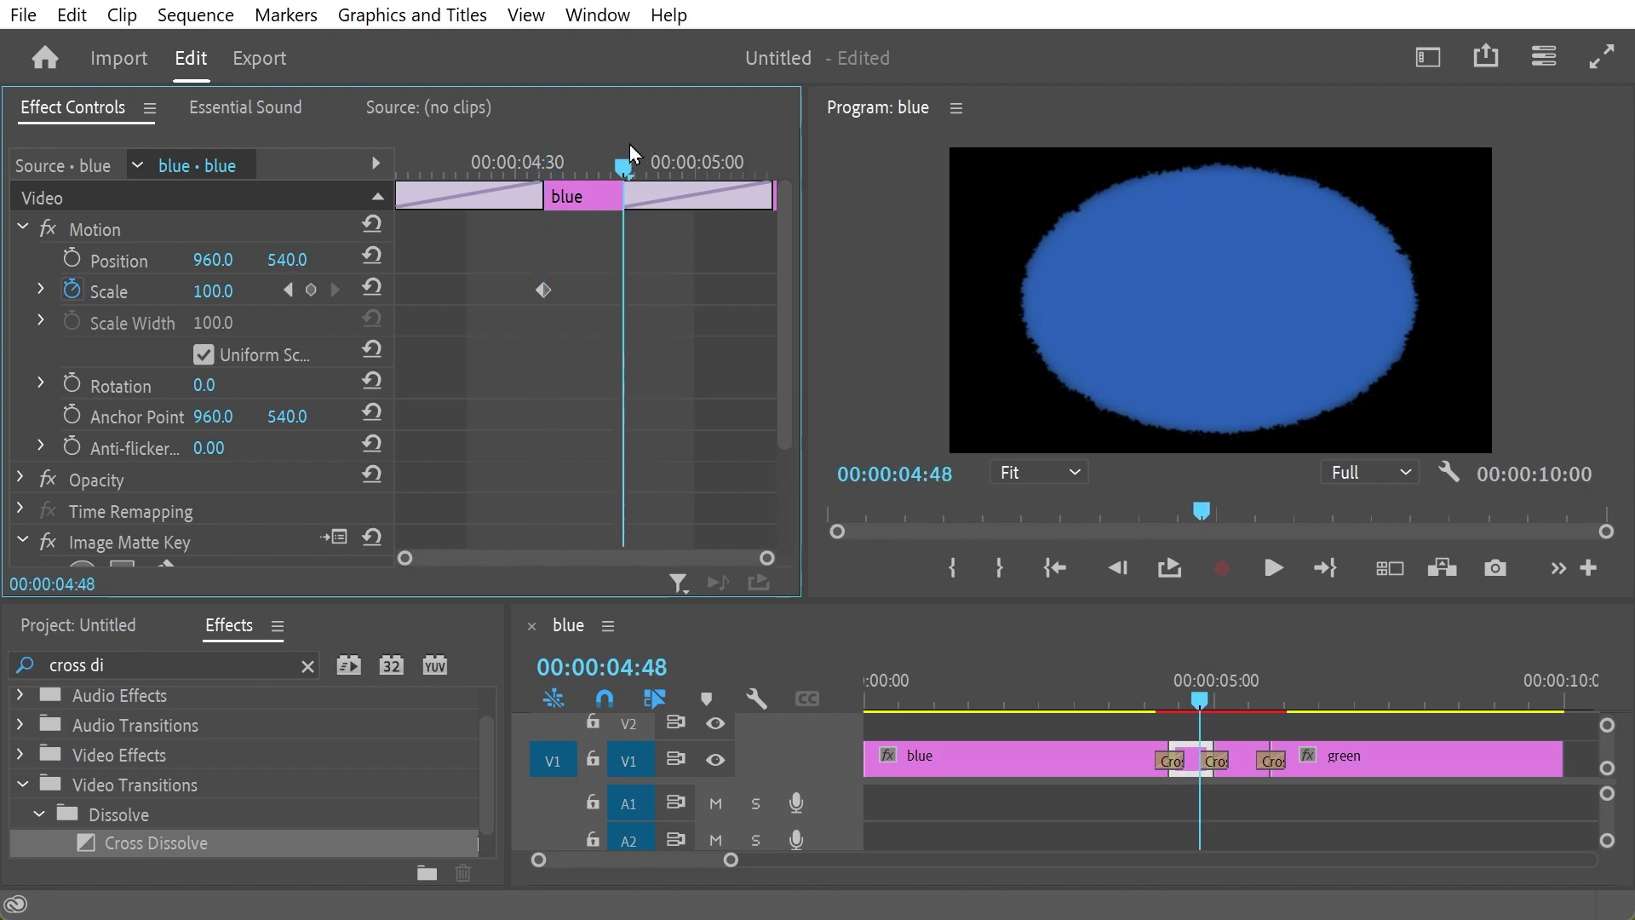
click(631, 144)
key(Up)
click(636, 143)
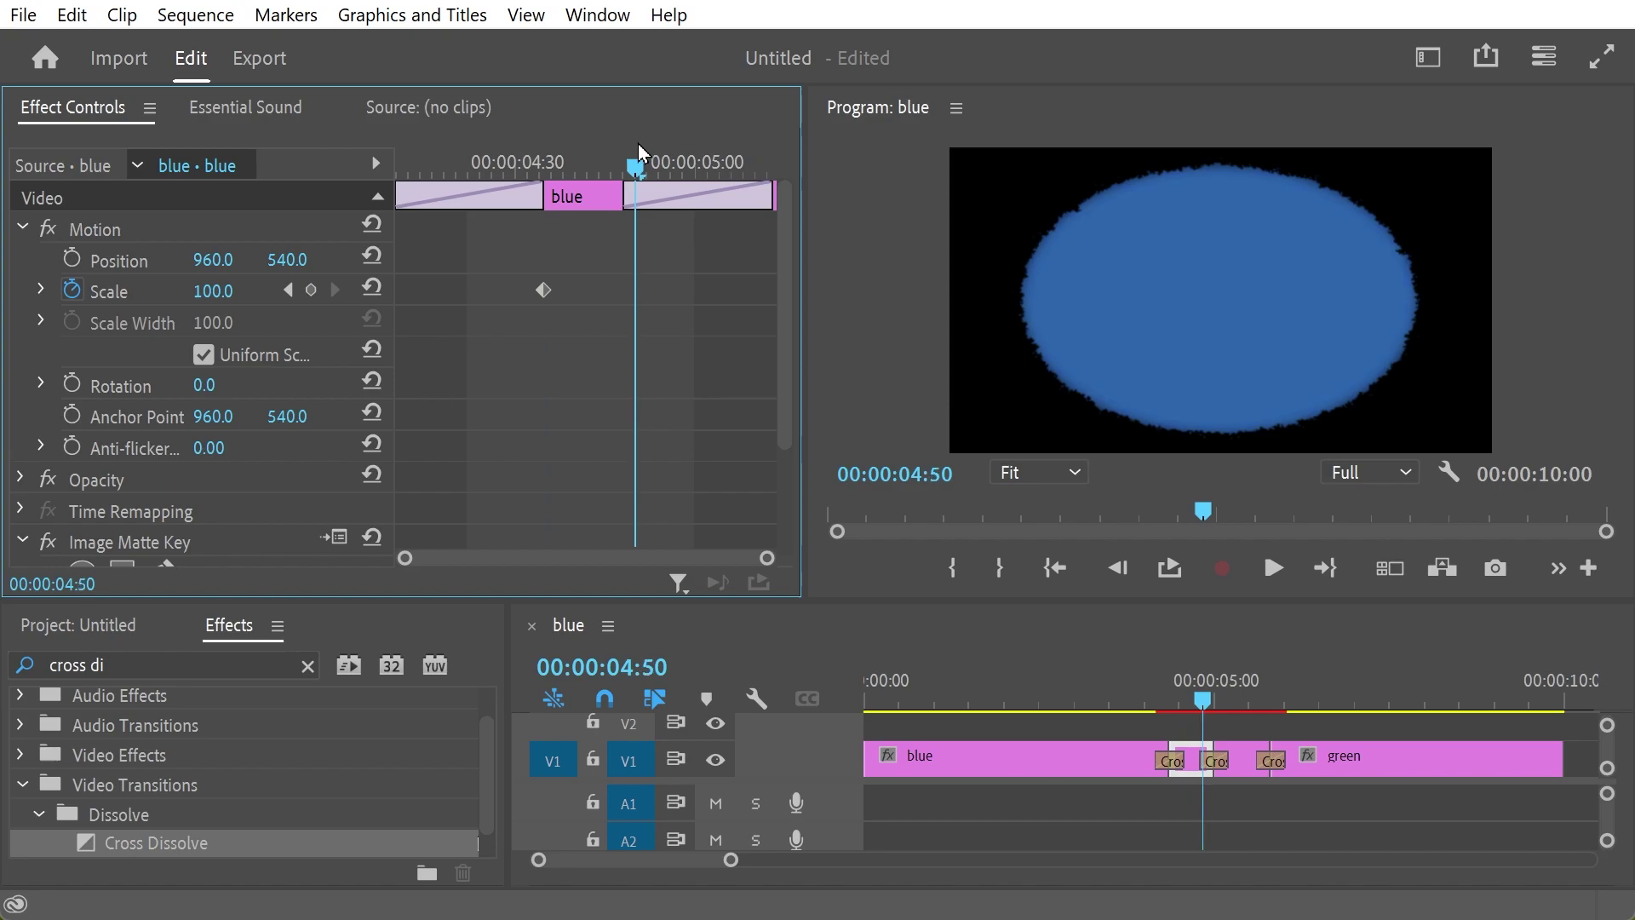
click(630, 150)
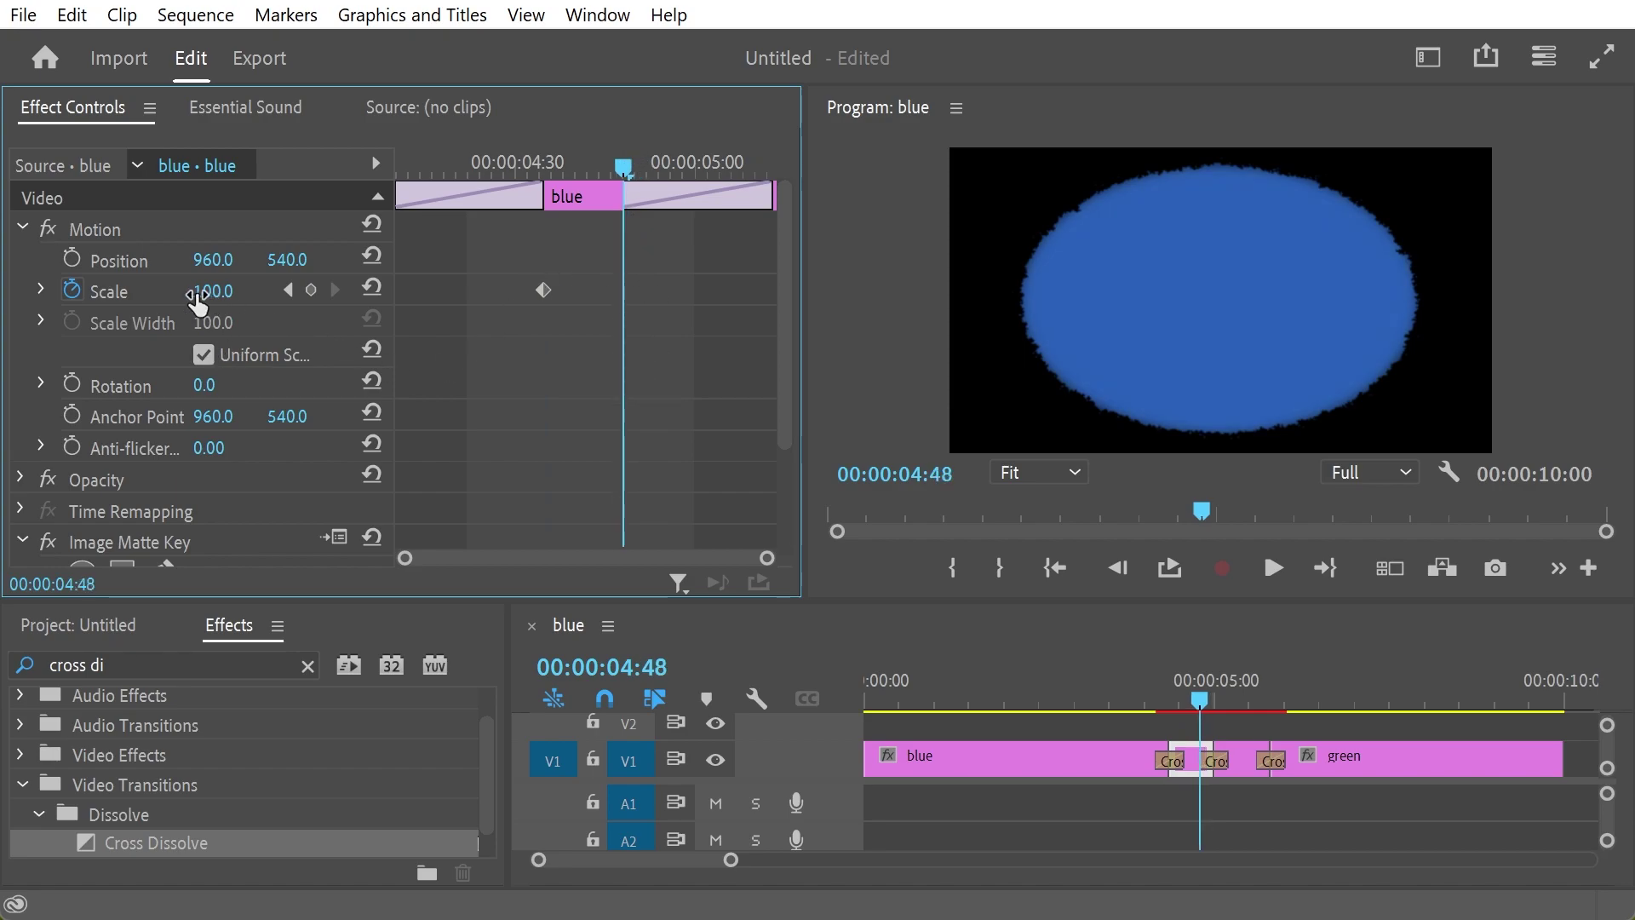
Set the blue clip's Scale to 197 at 04:35, adjust keyframe timing, and play from the start
drag(198, 299, 479, 286)
drag(472, 289, 545, 287)
drag(619, 179, 541, 175)
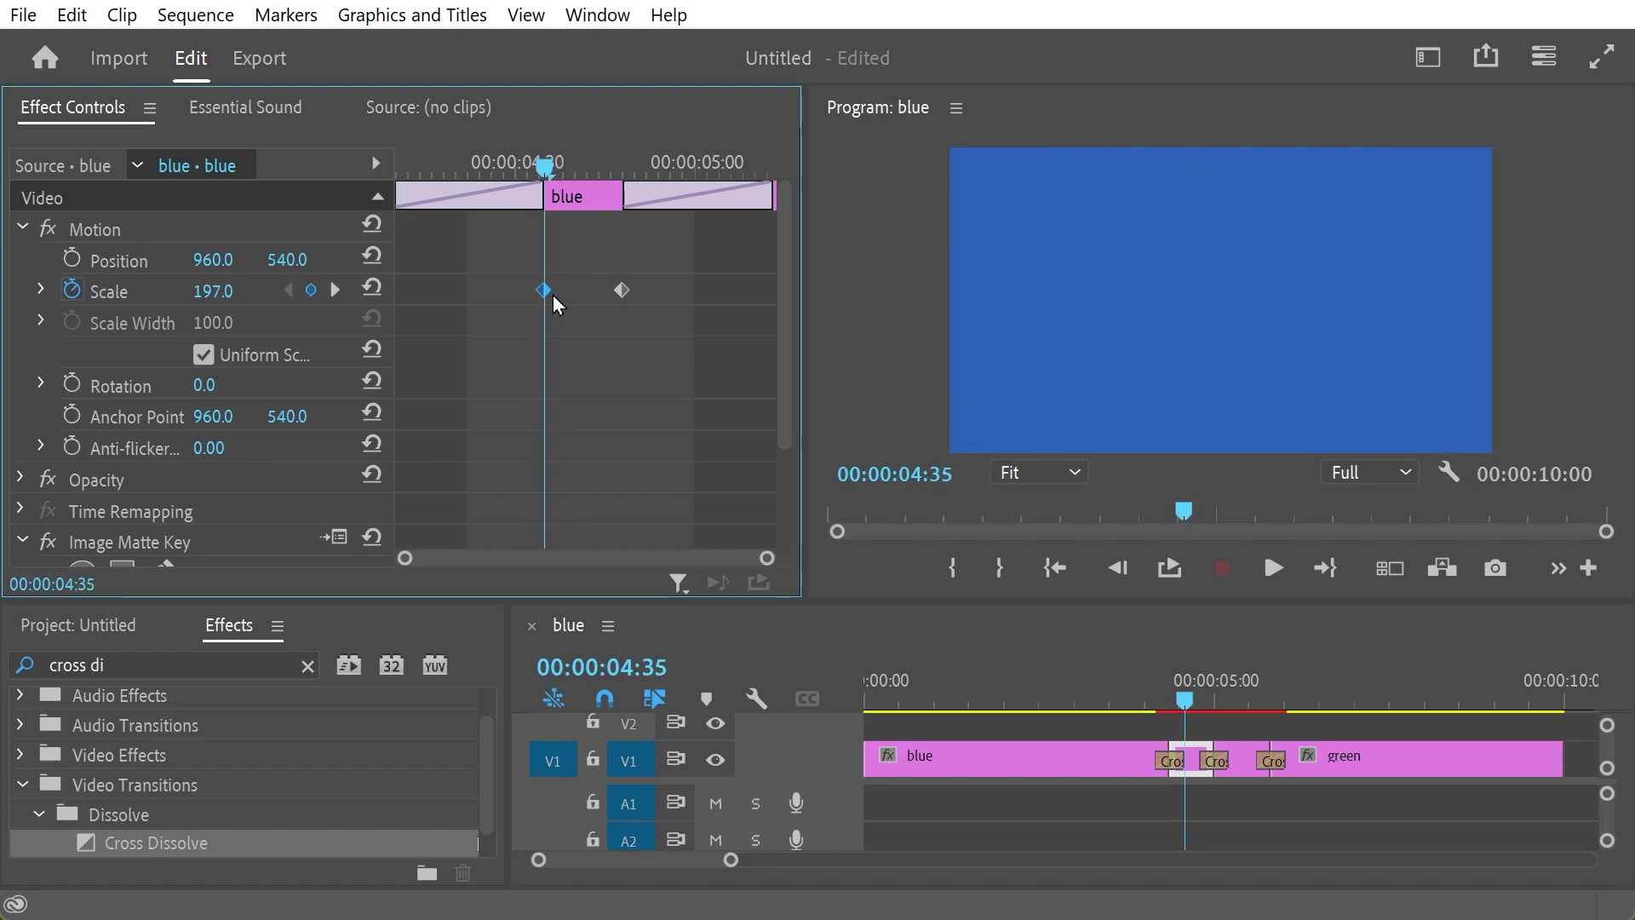
drag(620, 177, 642, 213)
key(Home)
key(space)
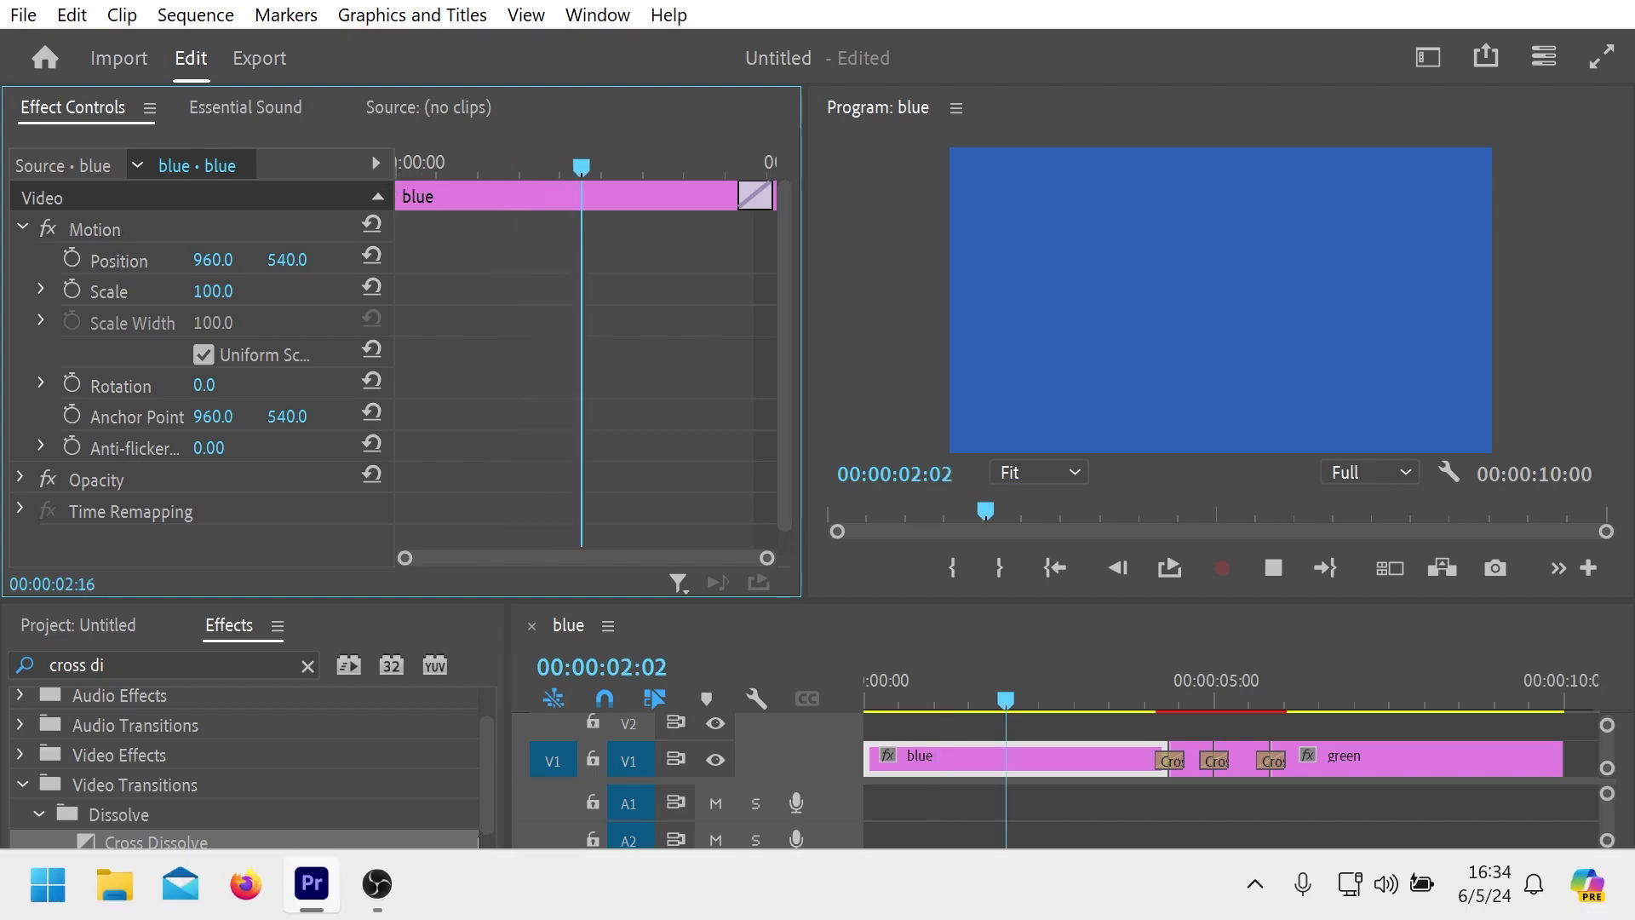
Stop and replay the transition, then return the playhead onto the blue matte clip
click(1115, 700)
key(space)
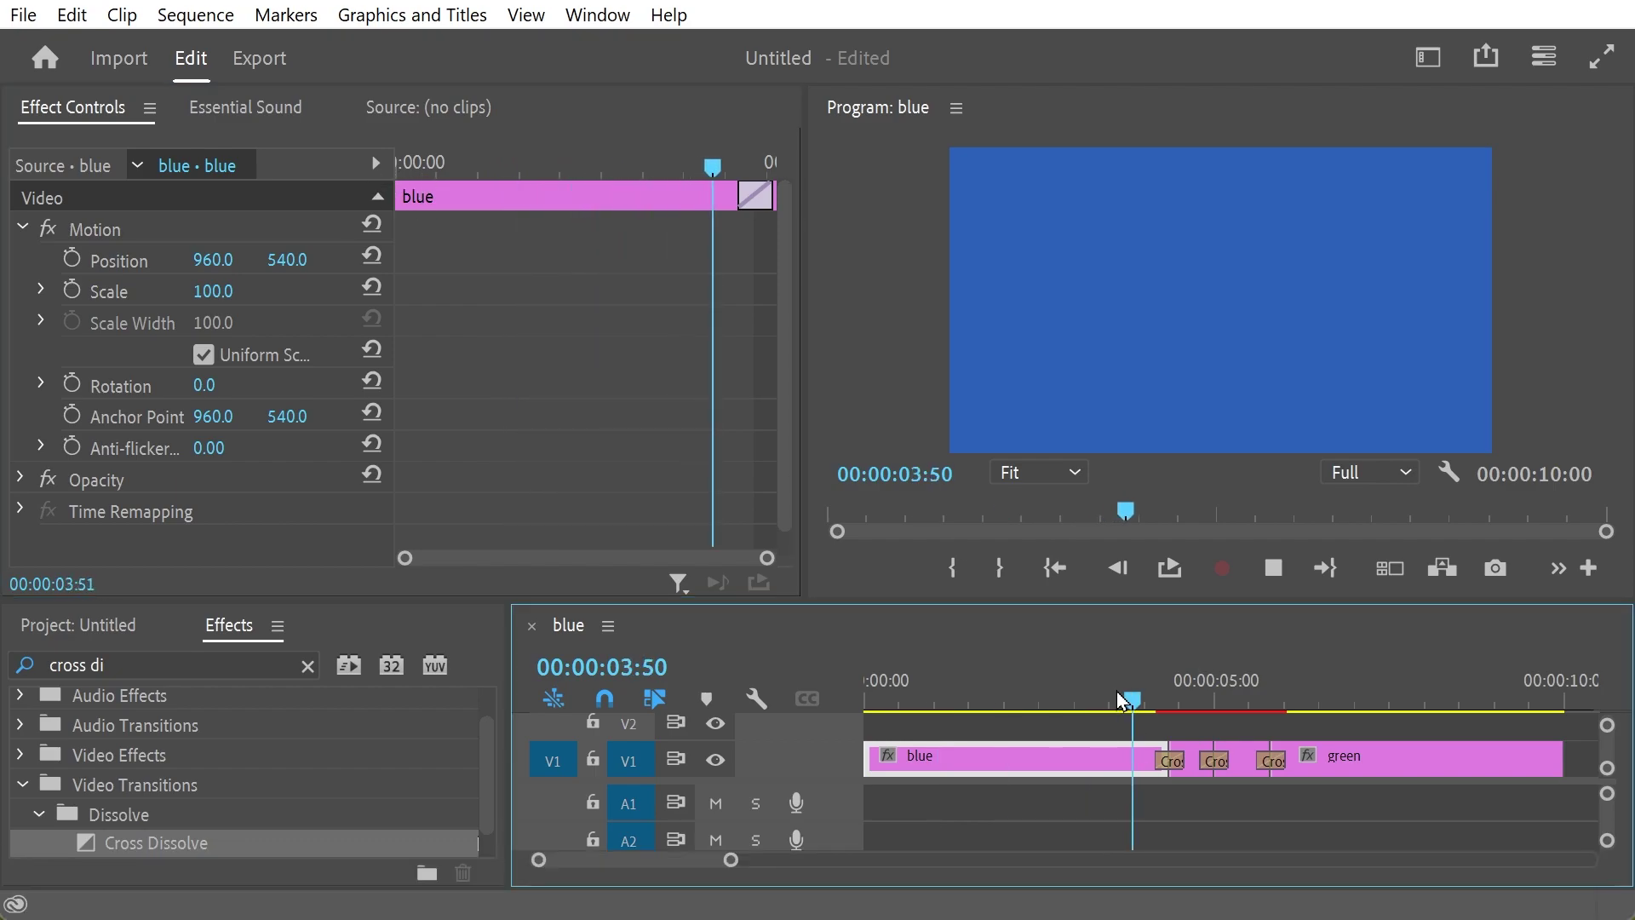
key(space)
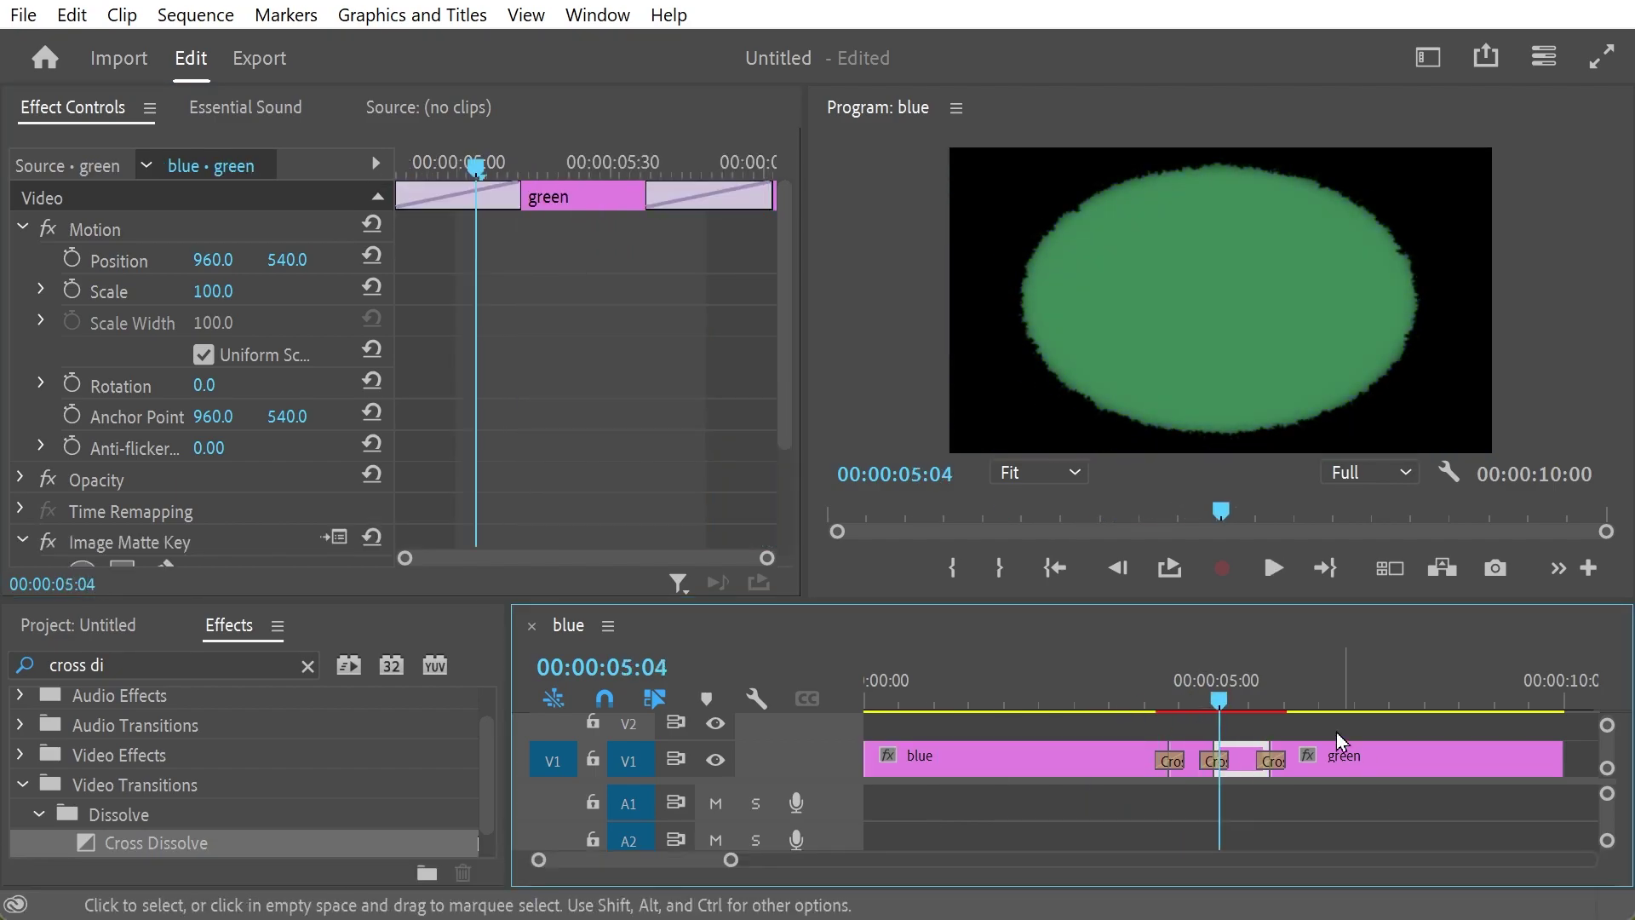
drag(1175, 686, 1212, 692)
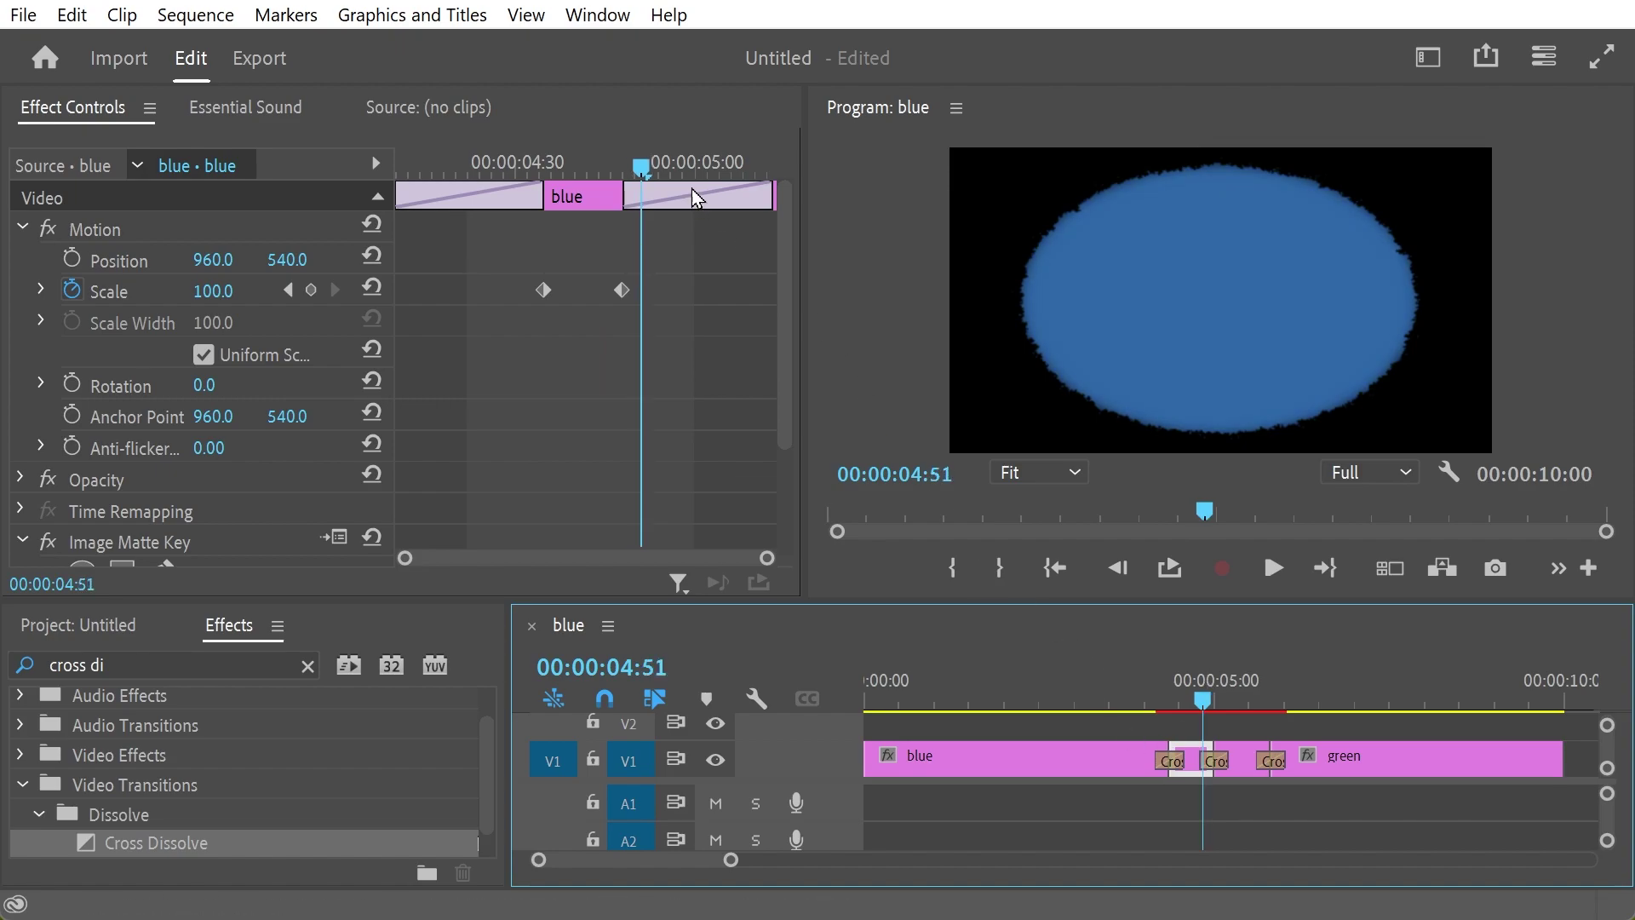
Set the blue oval's Scale to 0 at the 04:48 keyframe and check the full blue frame
drag(660, 169, 637, 170)
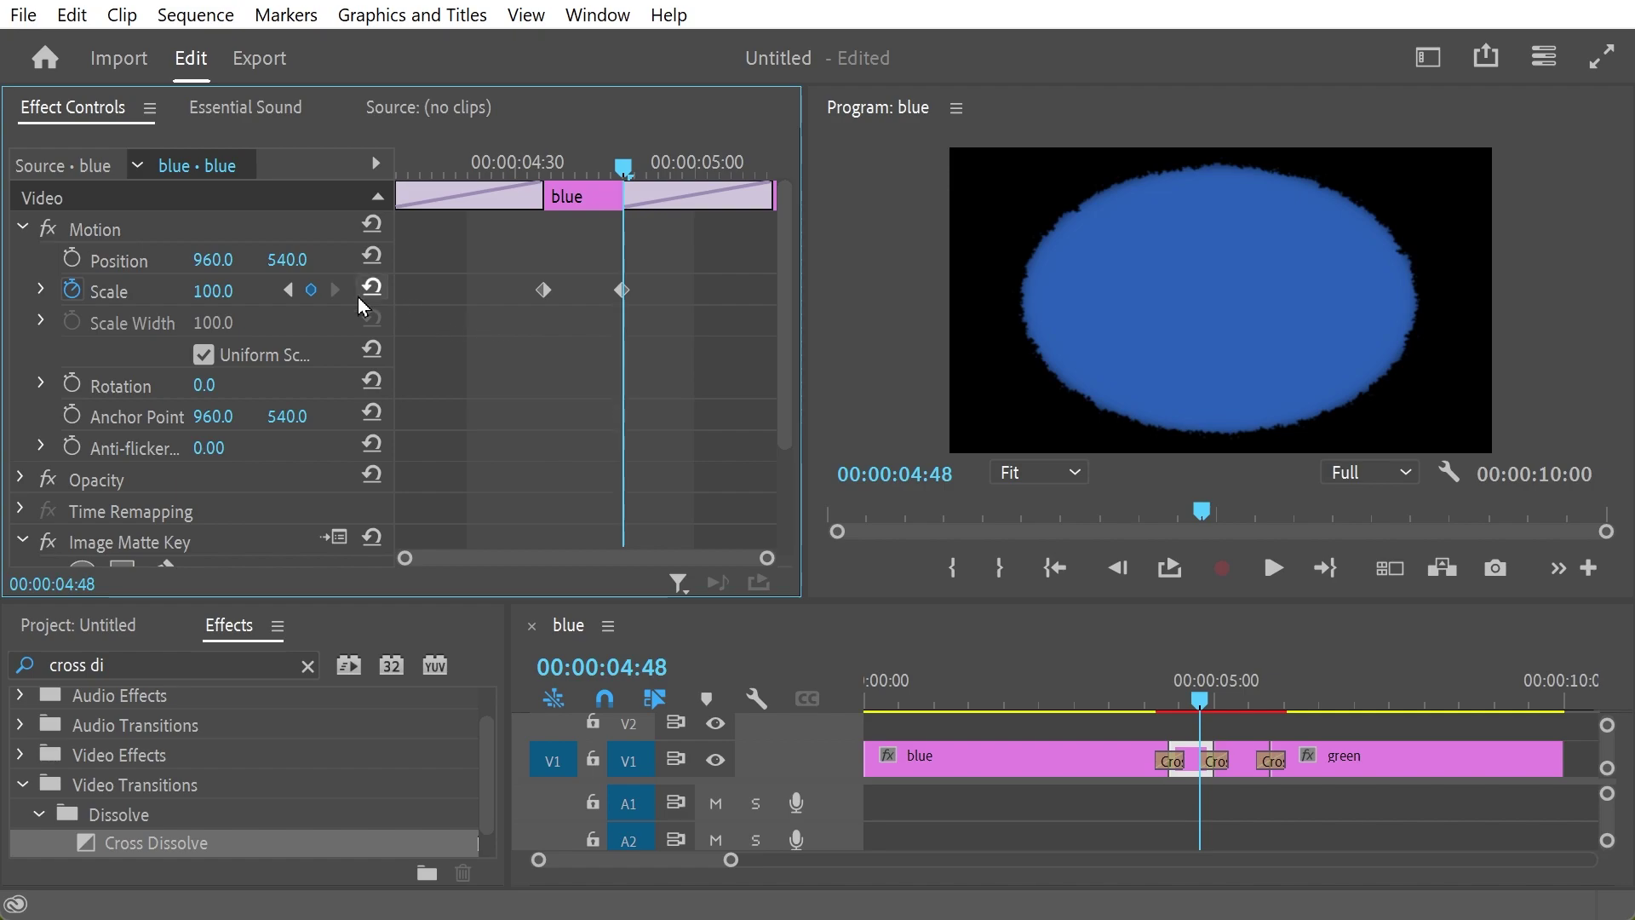
drag(209, 290, 128, 293)
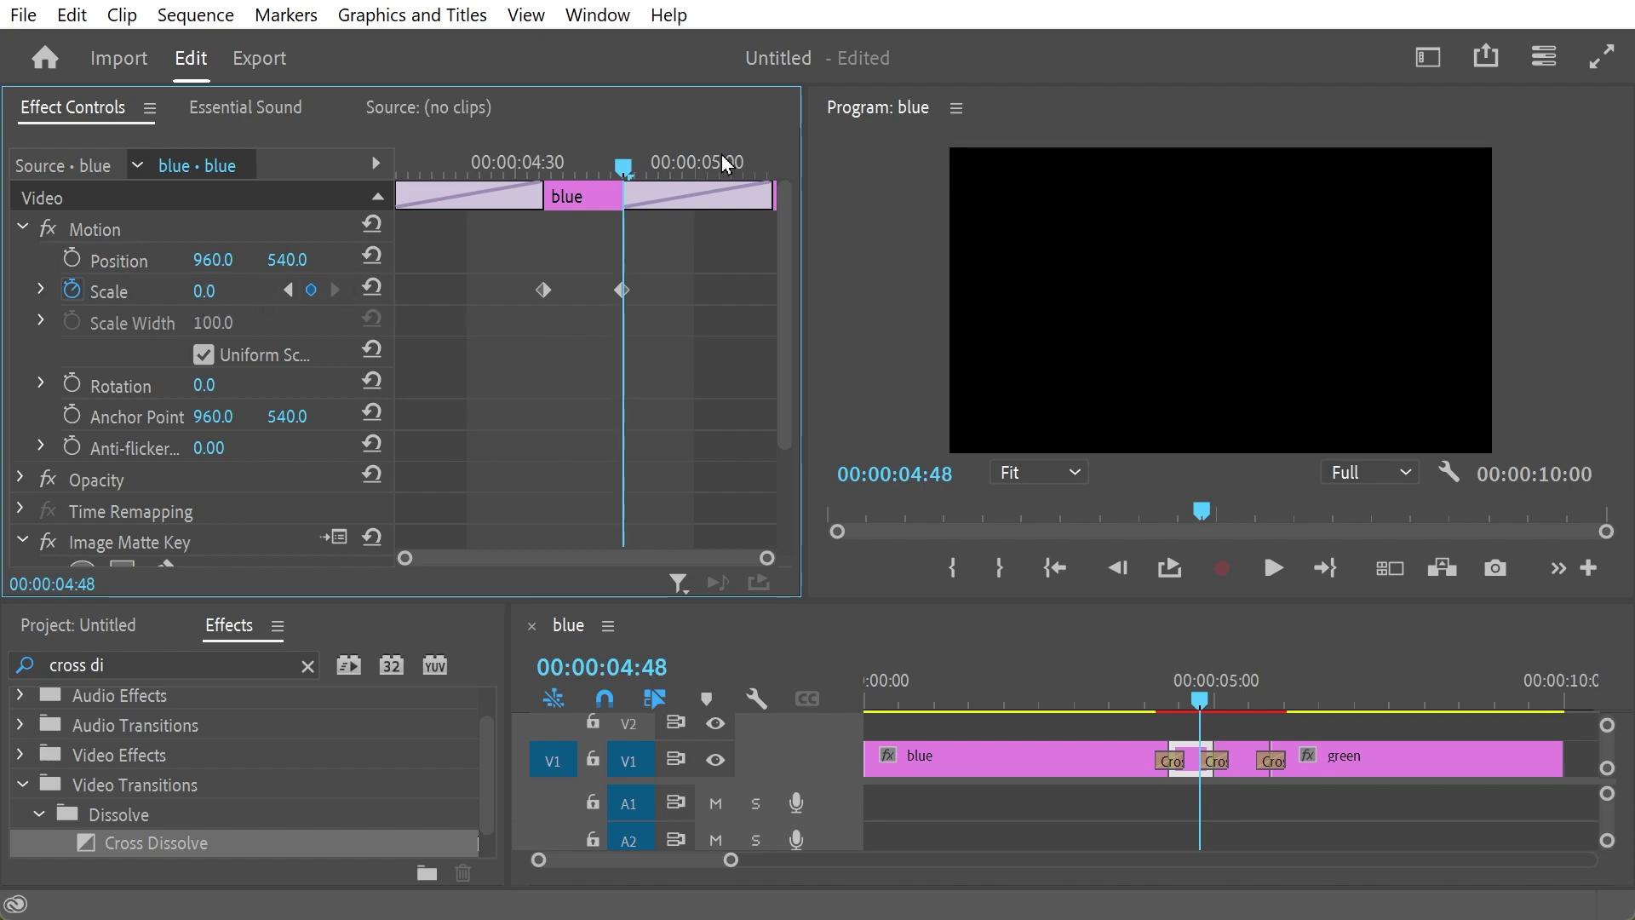
mouse_move(669, 175)
mouse_down()
mouse_move(510, 191)
mouse_move(664, 186)
mouse_up()
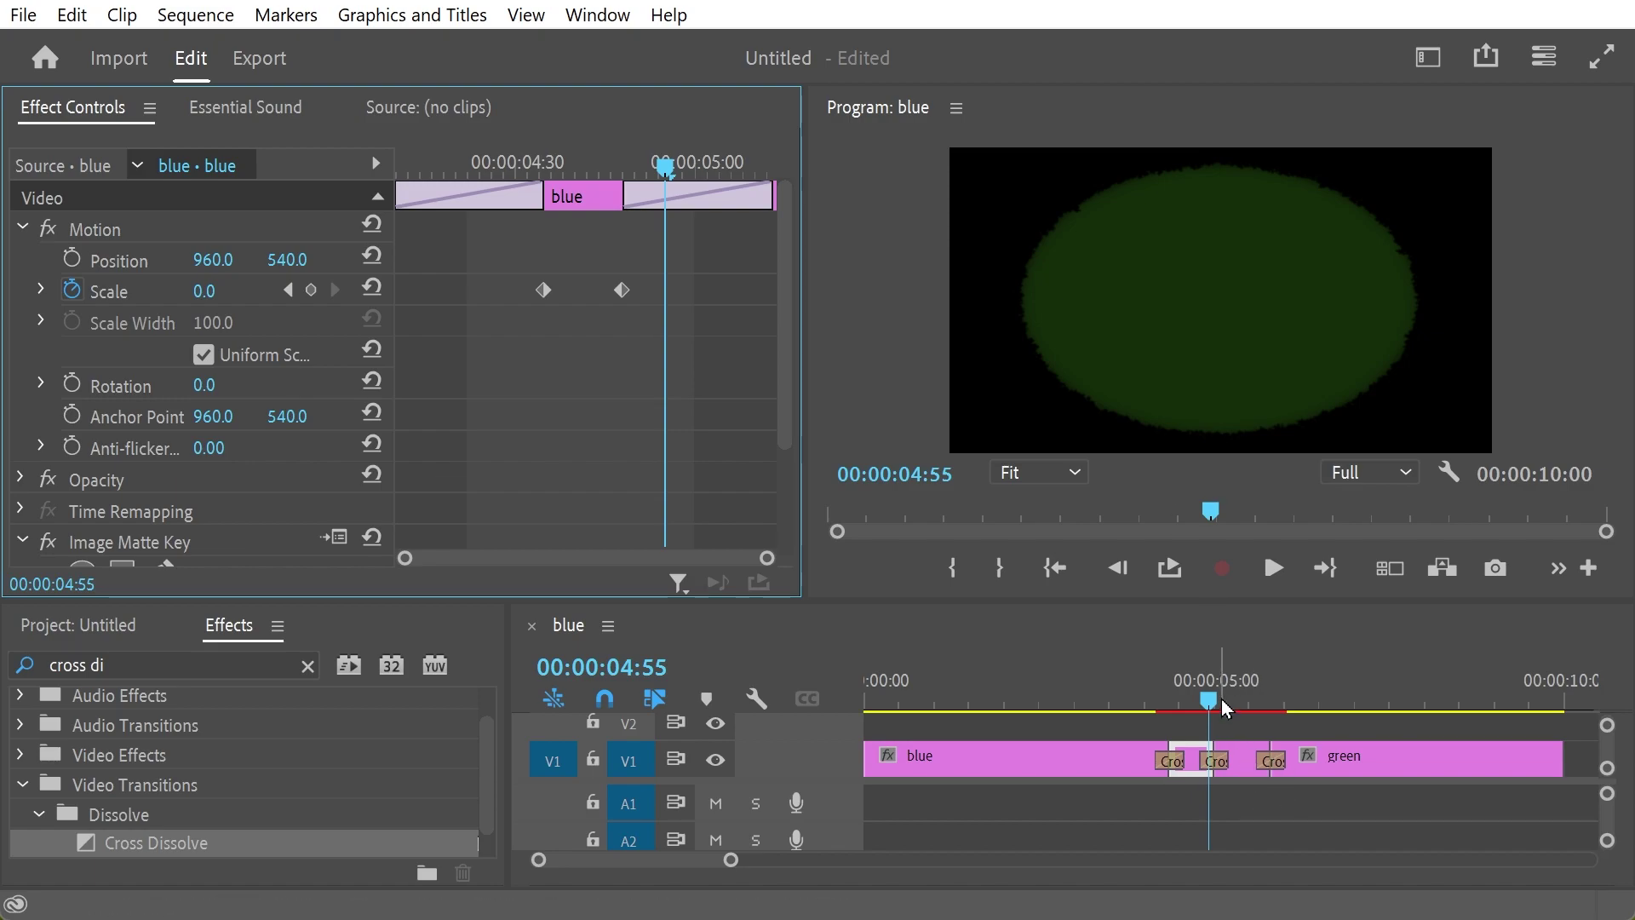
Move the playhead onto the green matte clip at 05:13
drag(1209, 700, 1249, 706)
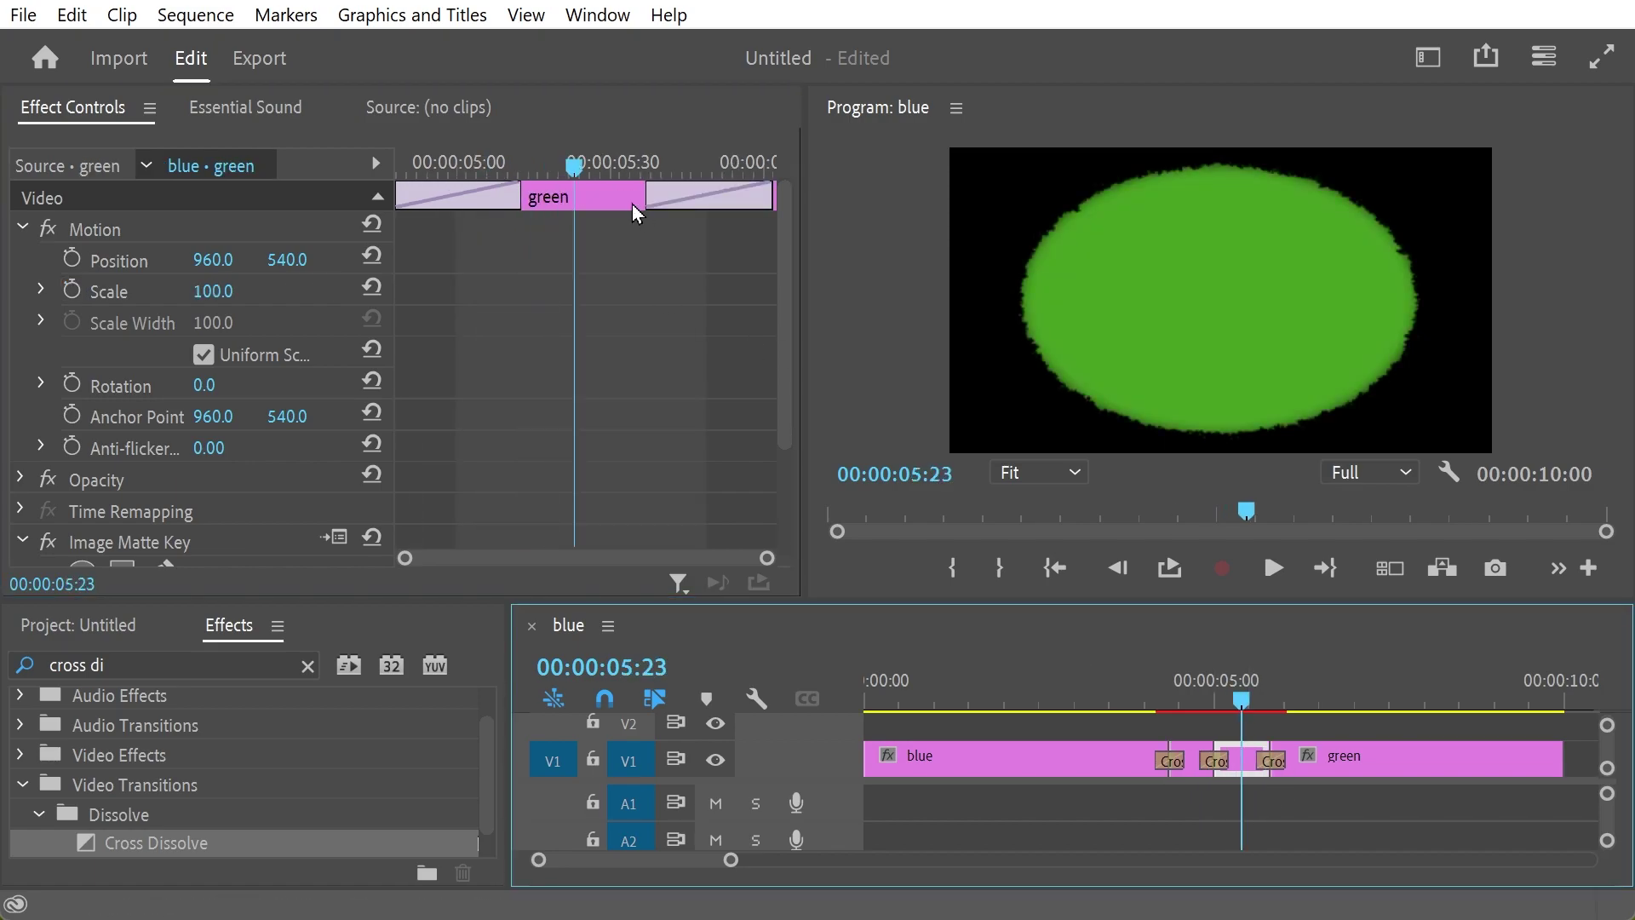
drag(590, 169, 534, 169)
drag(566, 159, 529, 138)
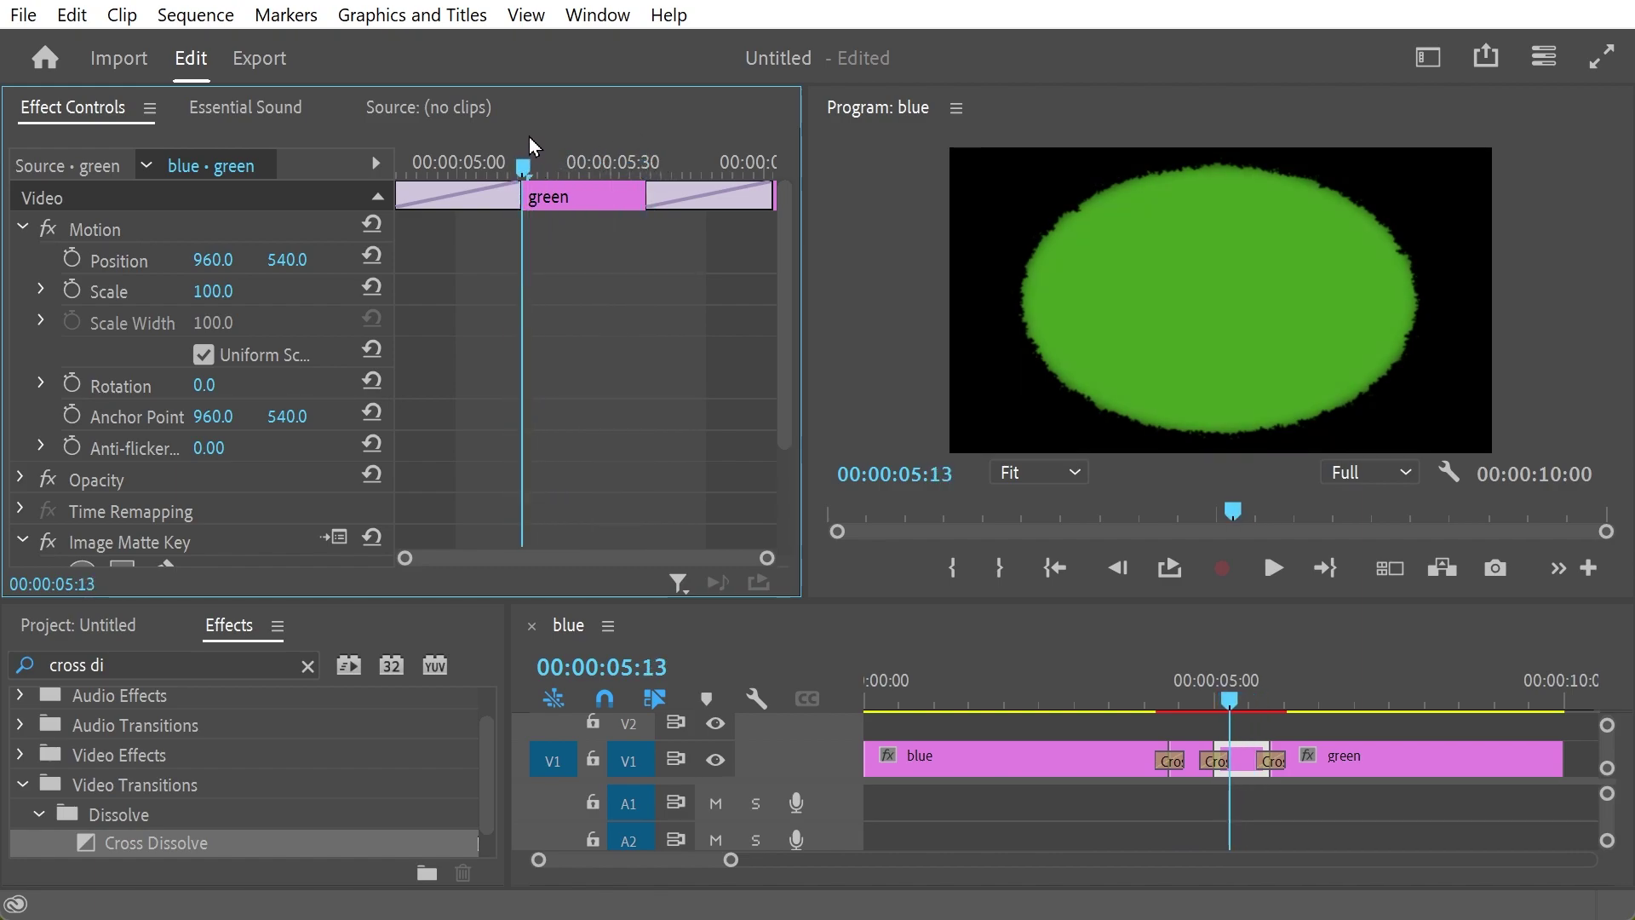
Keyframe the green clip's Scale from 0 at 05:13 to about 236 at 05:37
click(72, 290)
click(209, 290)
text(0)
key(Return)
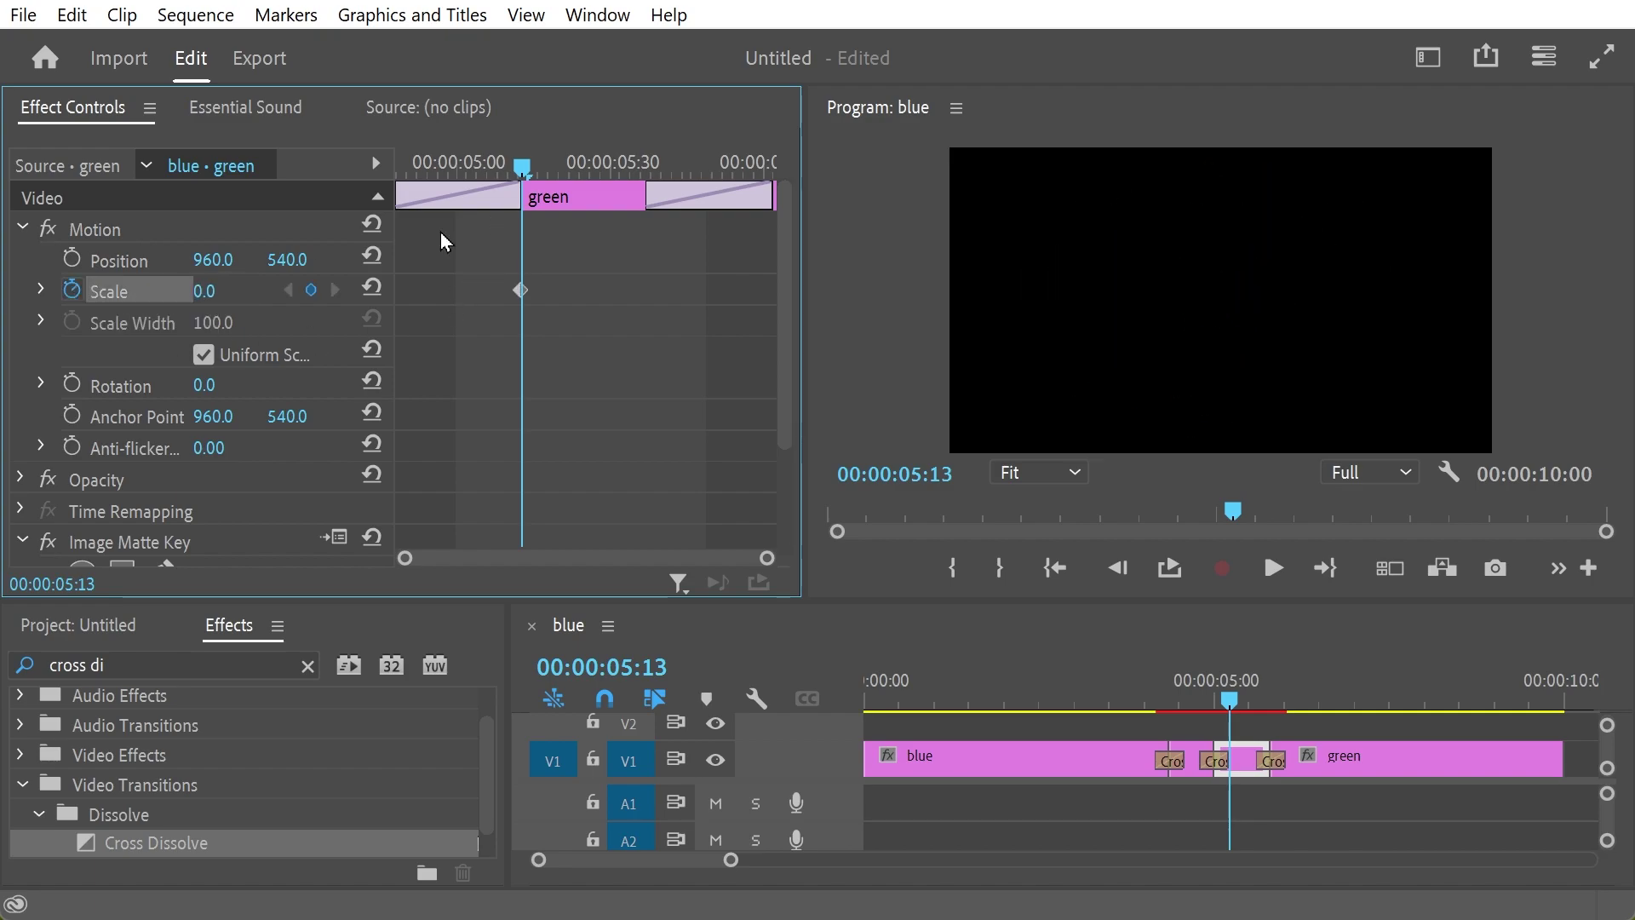
drag(576, 174, 654, 167)
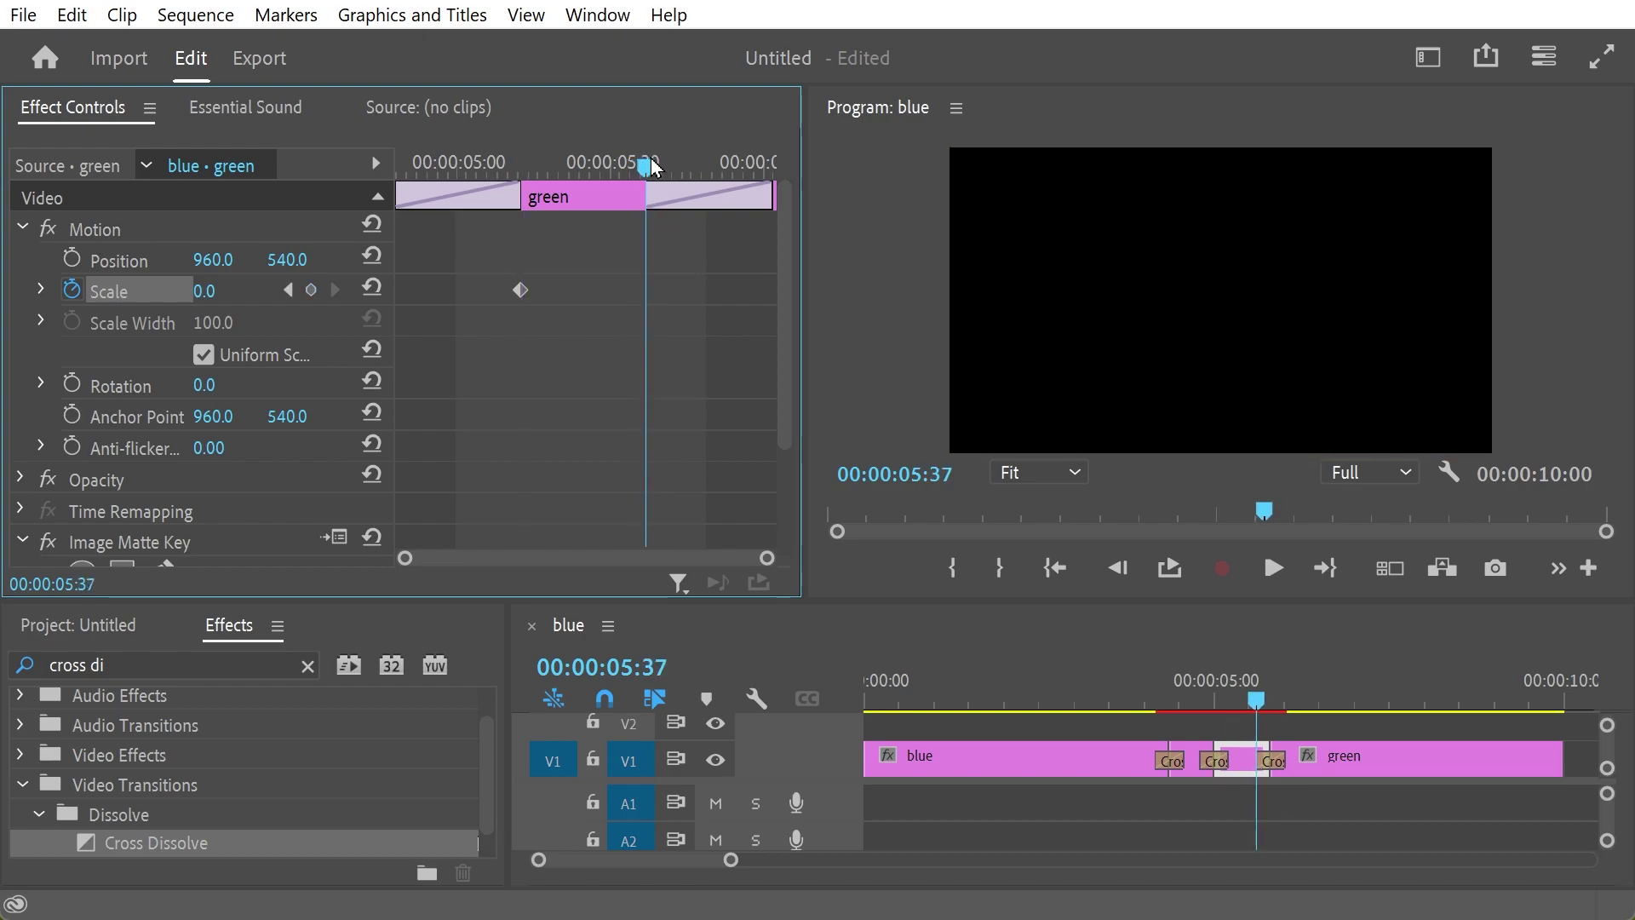
drag(209, 290, 332, 290)
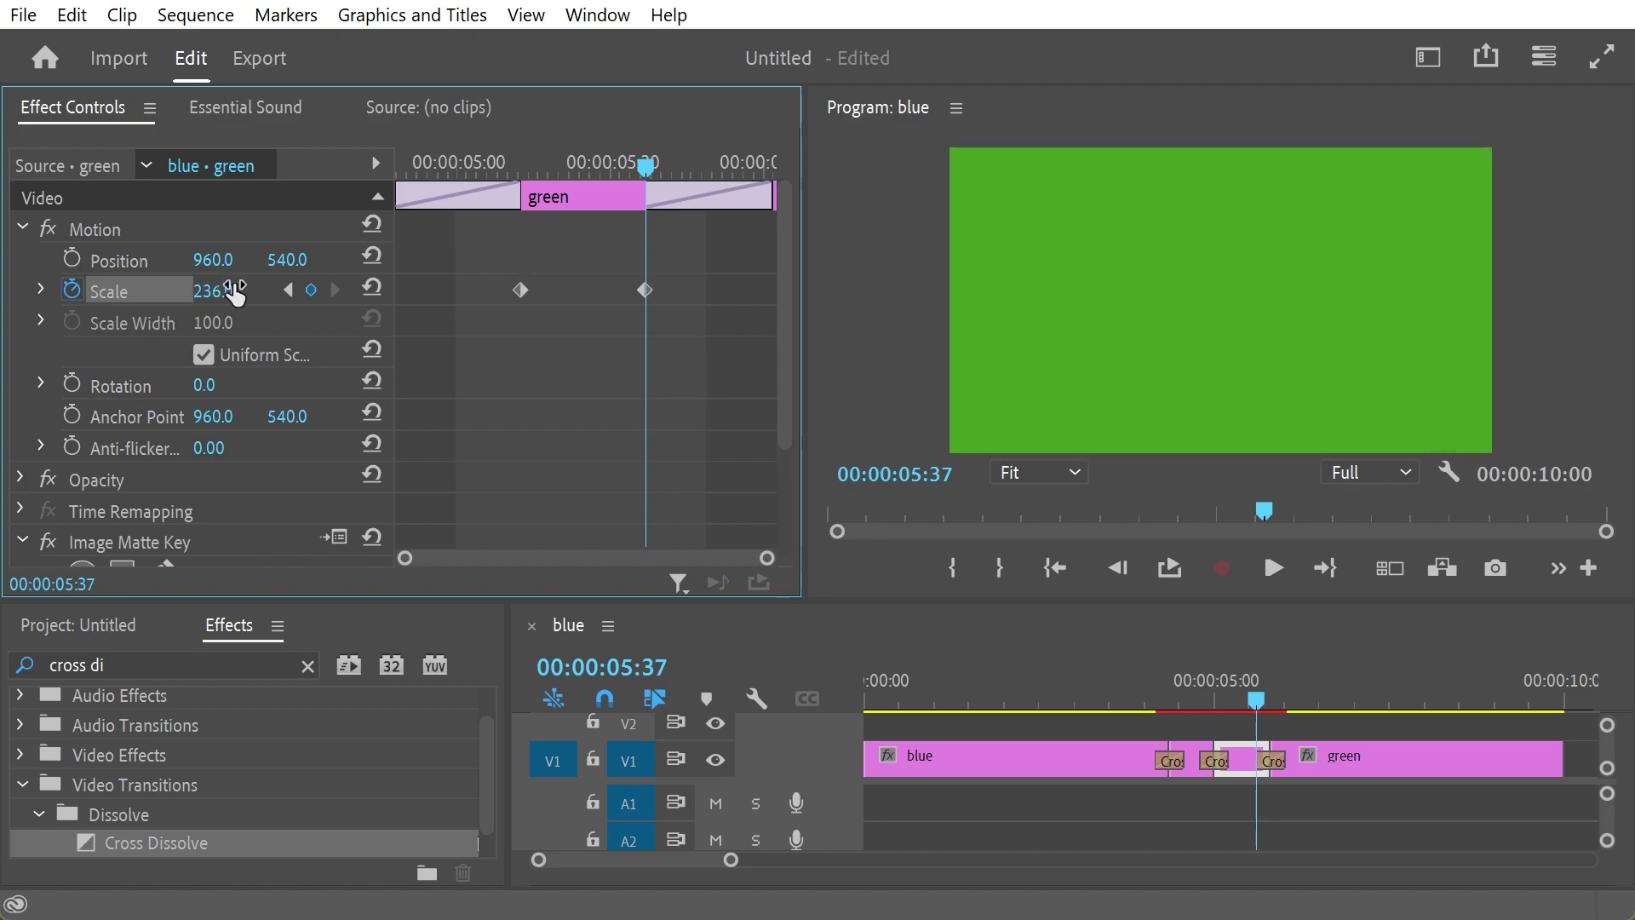